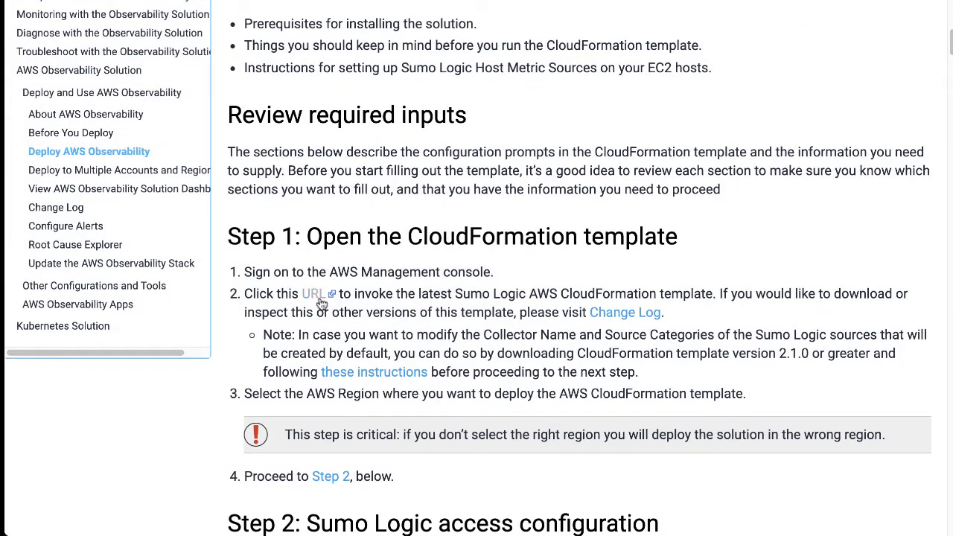
Open the latest Sumo Logic CloudFormation template from the deployment guide and switch the AWS region to US East (N. Virginia)
{"action": "left_click", "coordinate": [314, 294]}
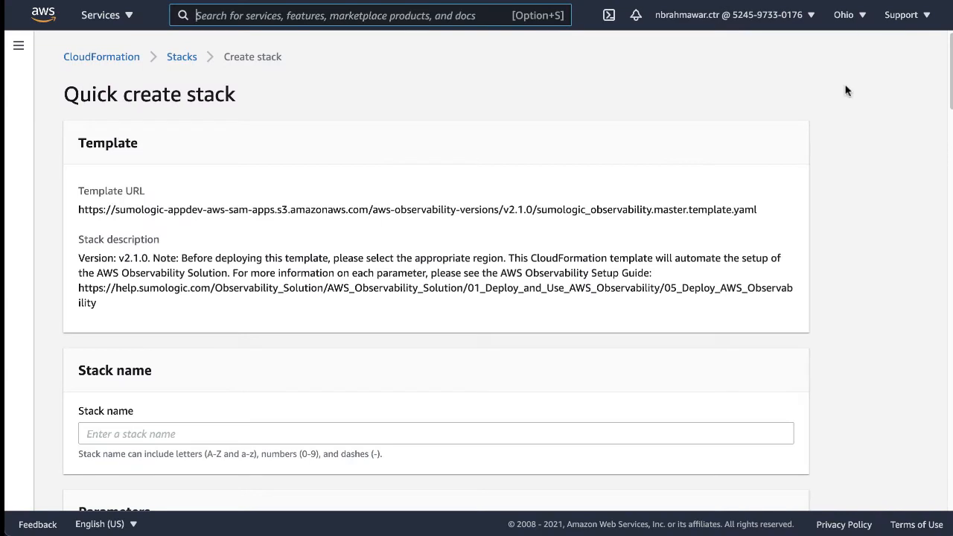
{"action": "left_click", "coordinate": [862, 18]}
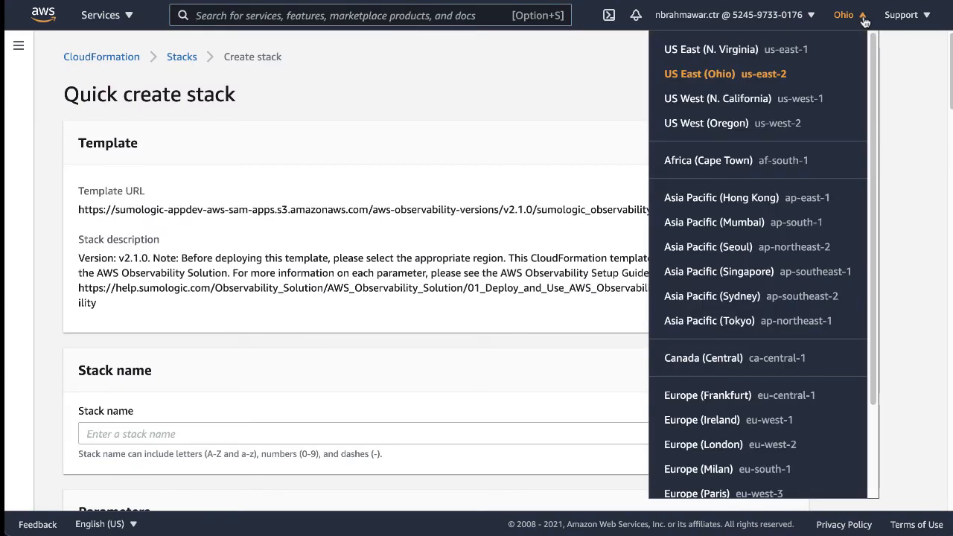
{"action": "left_click", "coordinate": [750, 50]}
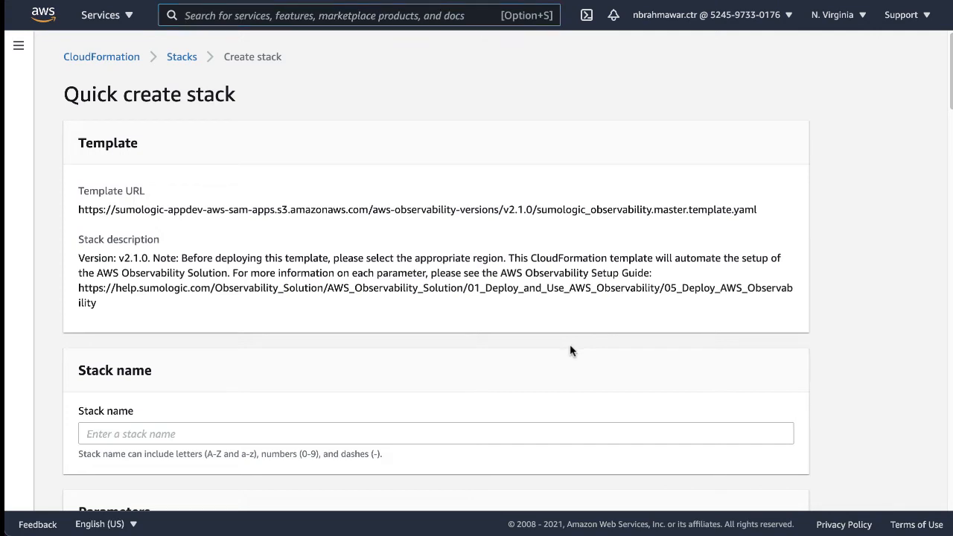
Name the stack SL-AWS-Observability
{"action": "scroll", "coordinate": [570, 347], "scroll_direction": "down", "scroll_amount": 3}
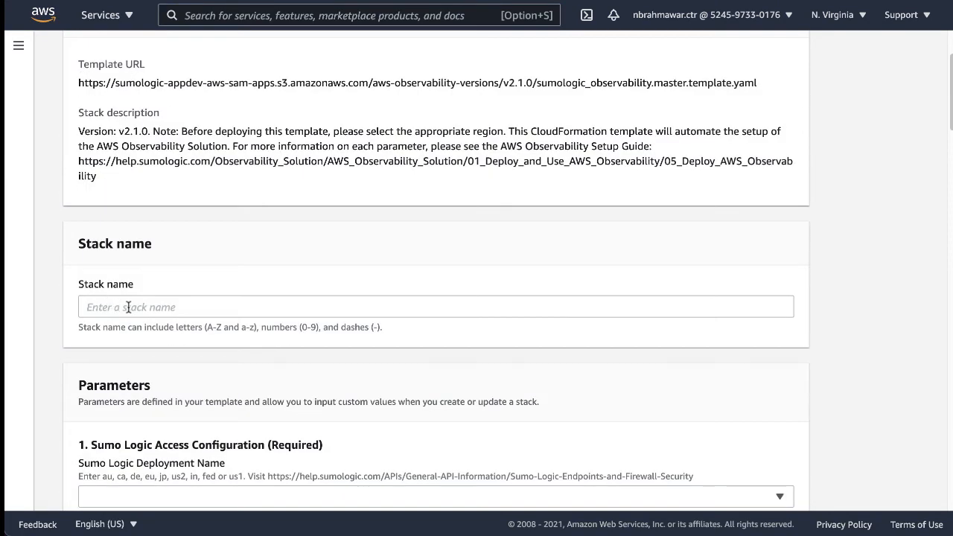
{"action": "left_click", "coordinate": [128, 307]}
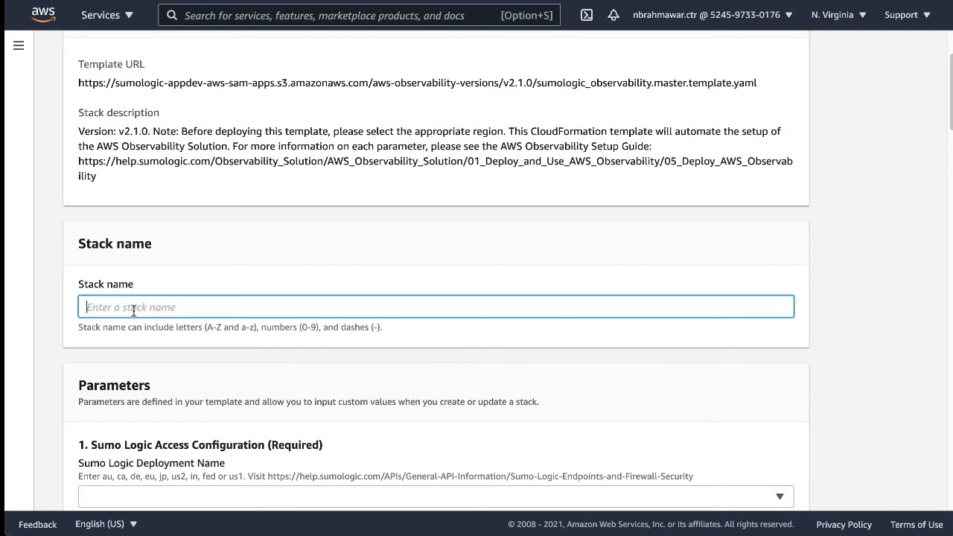
{"action": "type", "text": "SL-AWS-Observability"}
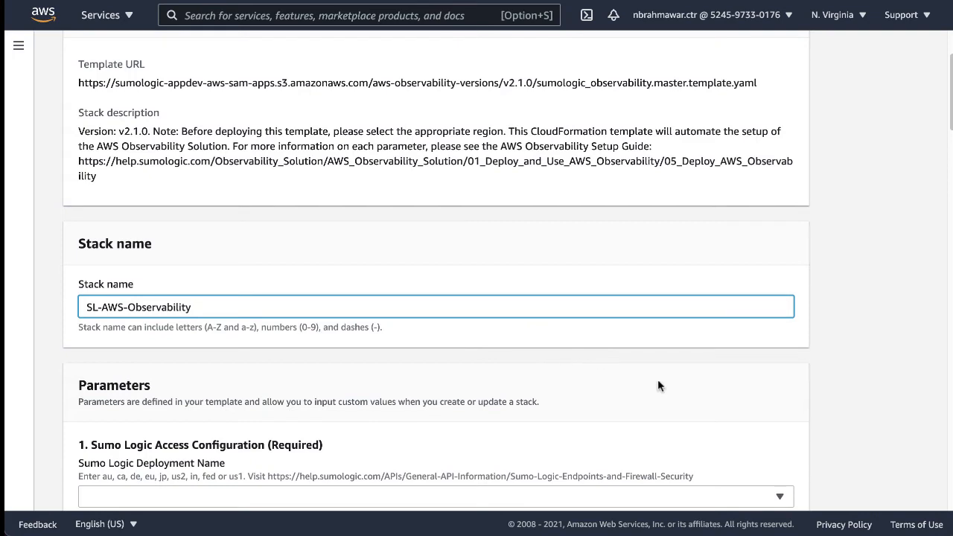
{"action": "left_click", "coordinate": [916, 396]}
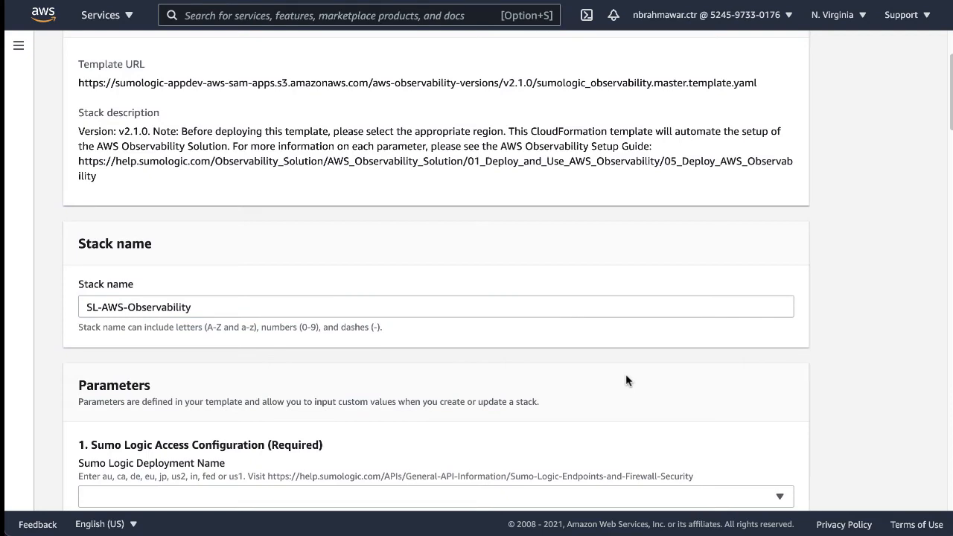
Set the Sumo Logic Deployment Name to us1
{"action": "scroll", "coordinate": [625, 380], "scroll_direction": "down", "scroll_amount": 3}
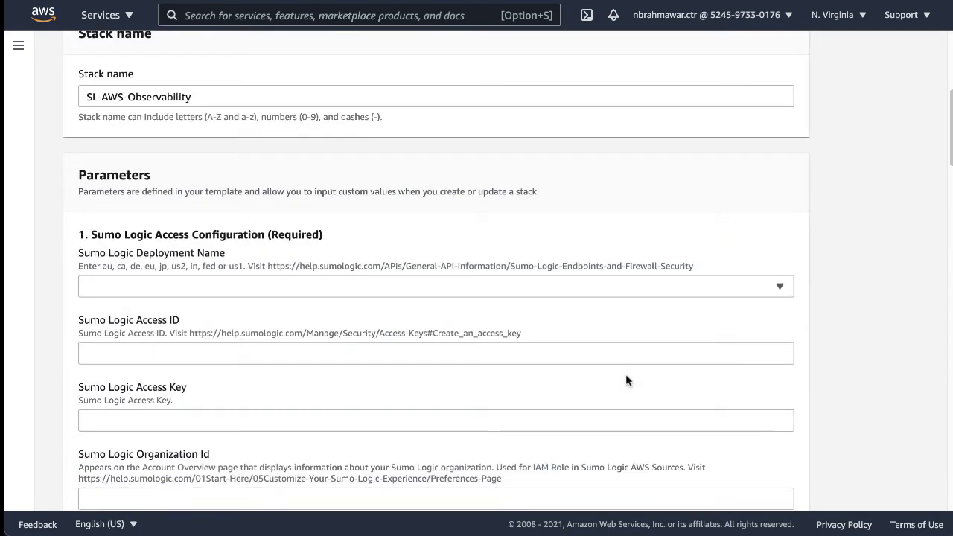
{"action": "scroll", "coordinate": [625, 380], "scroll_direction": "down", "scroll_amount": 1}
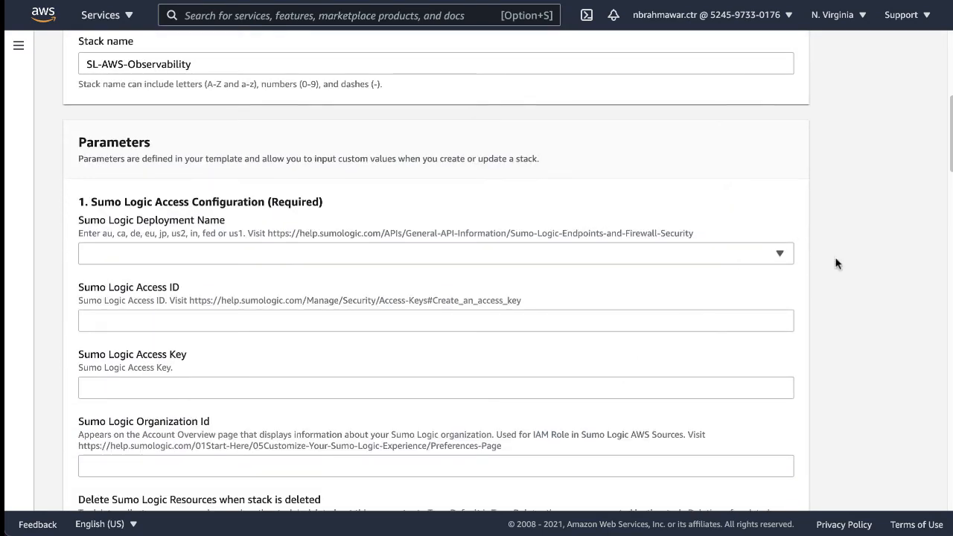
{"action": "left_click", "coordinate": [779, 255]}
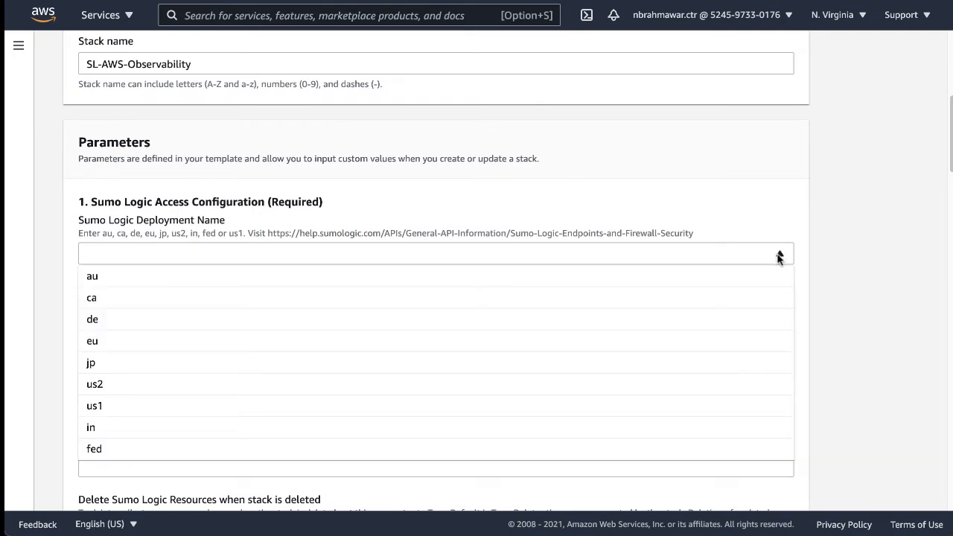
{"action": "left_click", "coordinate": [217, 408]}
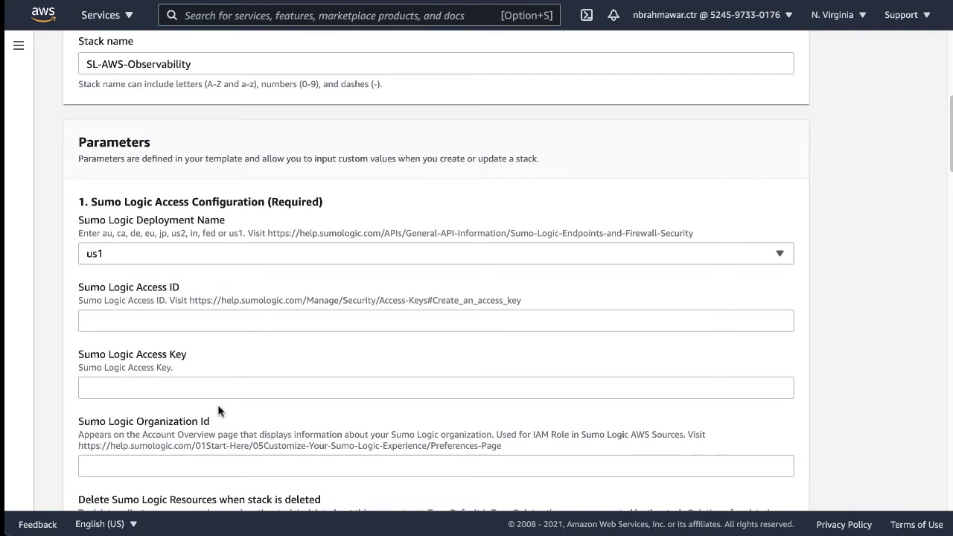
Paste the Sumo Logic Access ID and the Sumo Logic Access Key into their parameters
{"action": "scroll", "coordinate": [792, 428], "scroll_direction": "down", "scroll_amount": 5}
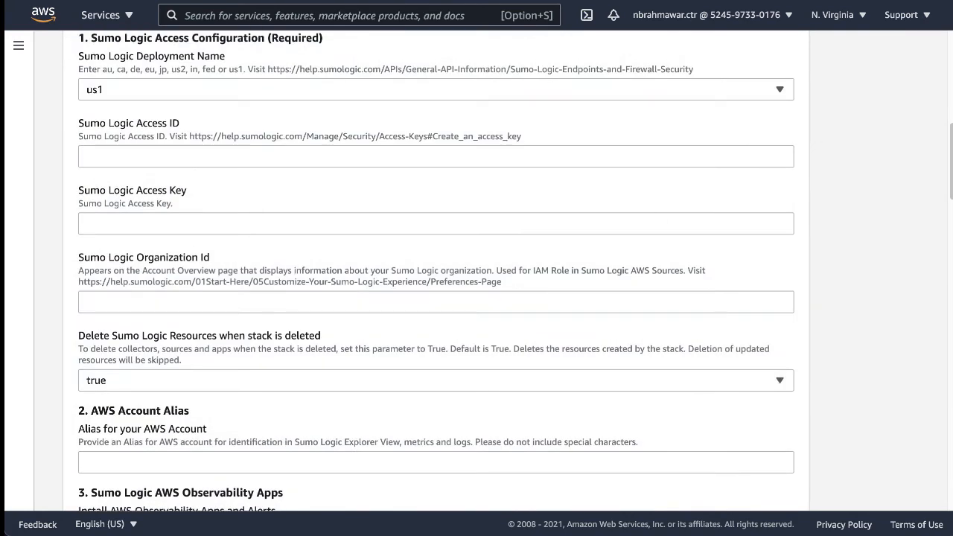
{"action": "left_click", "coordinate": [513, 155]}
{"action": "key", "text": "ctrl+v"}
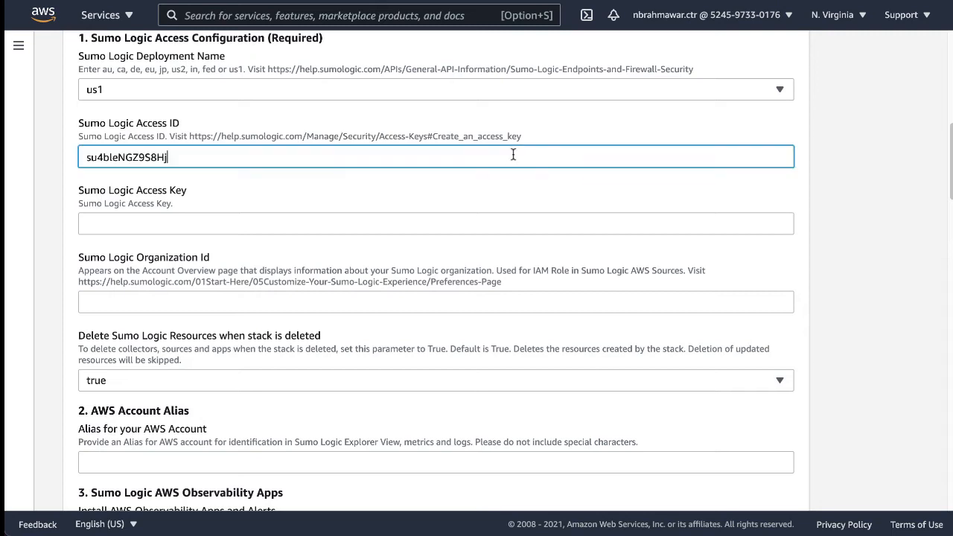
{"action": "left_click", "coordinate": [340, 223]}
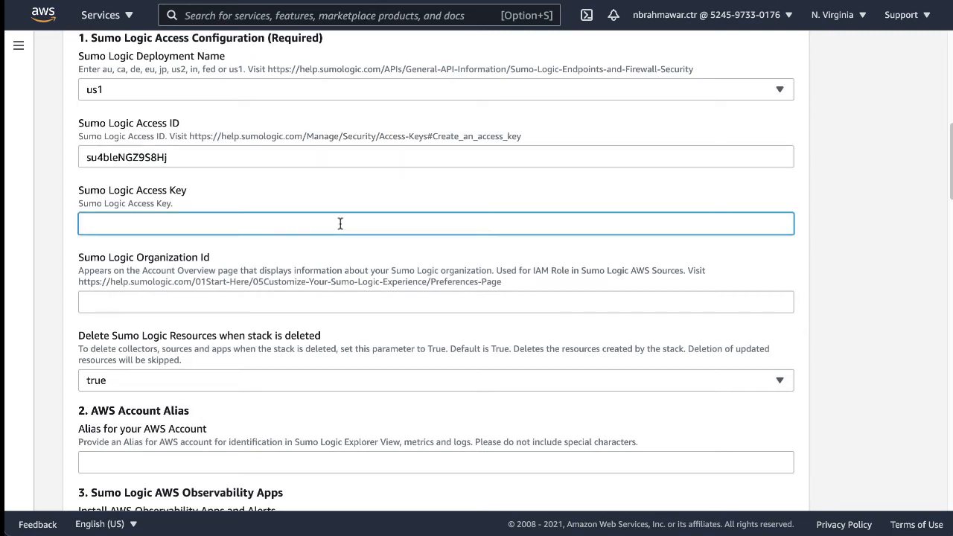
{"action": "key", "text": "ctrl+v"}
Paste the Sumo Logic Organization Id and choose true for deleting Sumo Logic resources when the stack is deleted
{"action": "left_click", "coordinate": [262, 300]}
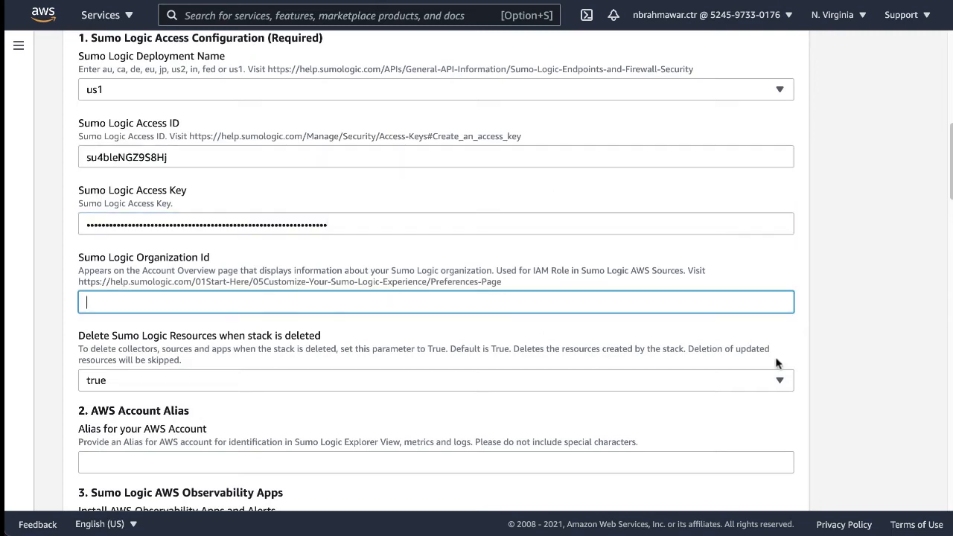
{"action": "key", "text": "super+Tab"}
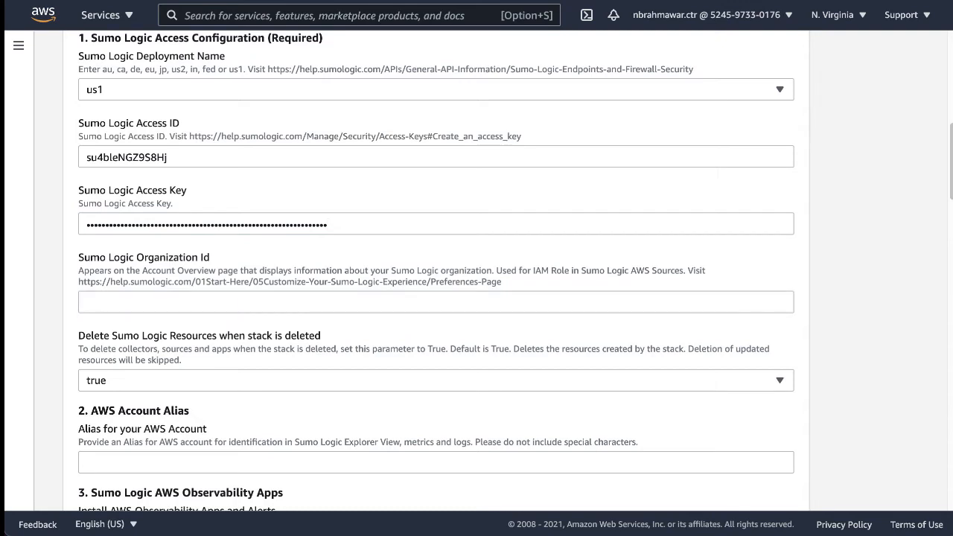
{"action": "key", "text": "super+Tab"}
{"action": "key", "text": "ctrl+v"}
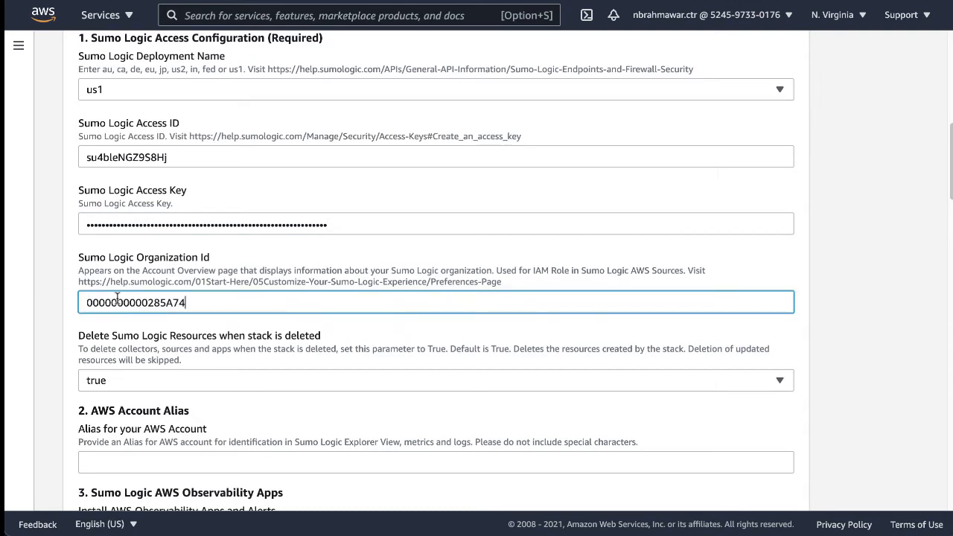
{"action": "left_click", "coordinate": [847, 319]}
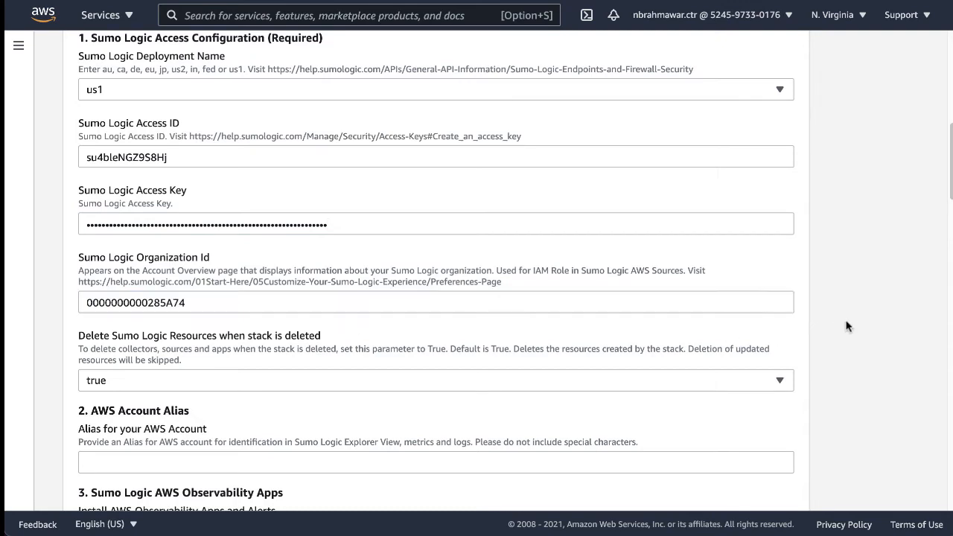
{"action": "left_click", "coordinate": [781, 381]}
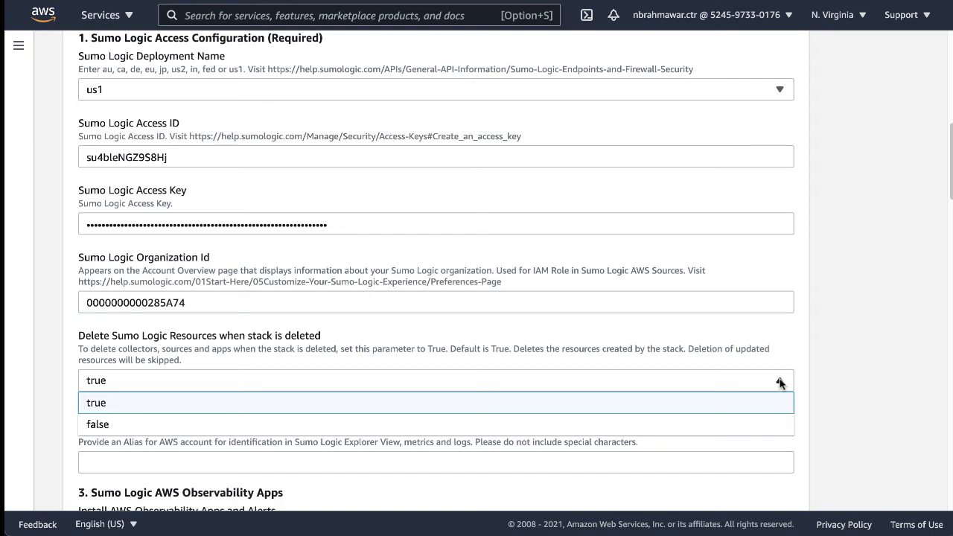
{"action": "left_click", "coordinate": [782, 414]}
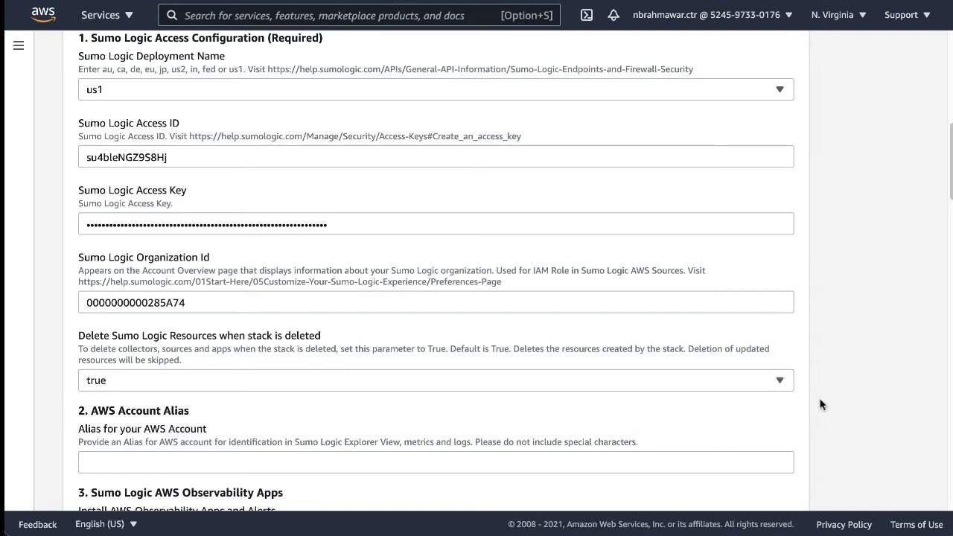
Set the AWS account alias to "test" and choose Yes for installing the AWS Observability apps and alerts
{"action": "scroll", "coordinate": [881, 372], "scroll_direction": "down", "scroll_amount": 5}
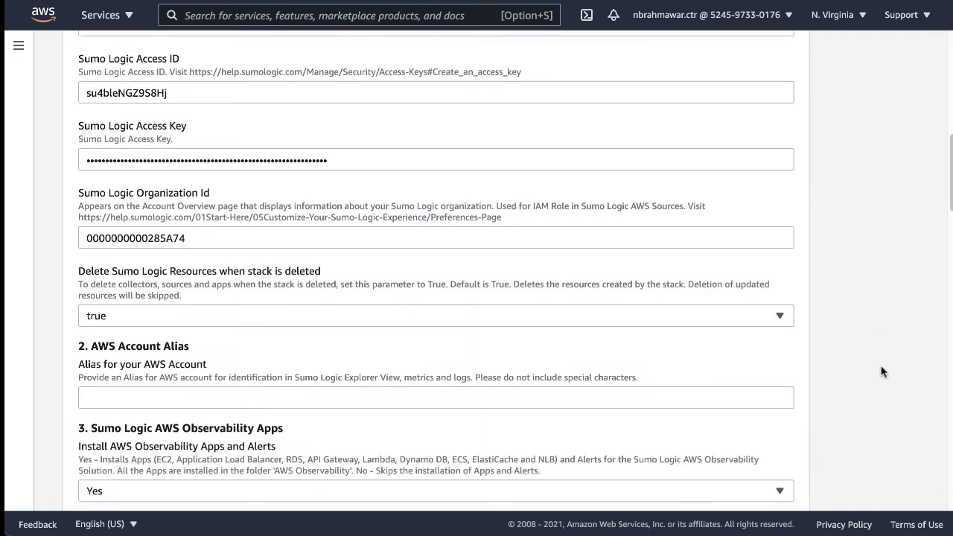
{"action": "scroll", "coordinate": [881, 371], "scroll_direction": "down", "scroll_amount": 1}
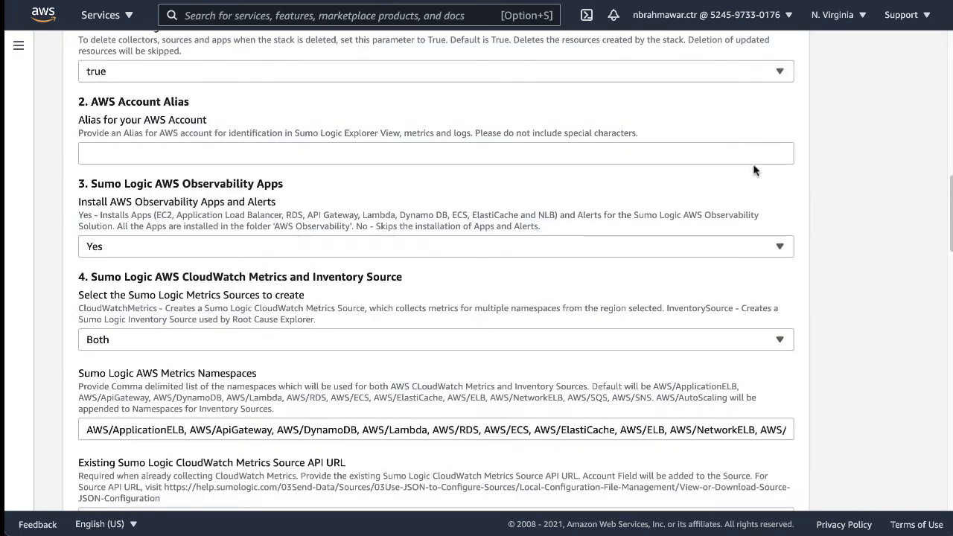
{"action": "left_click", "coordinate": [163, 155]}
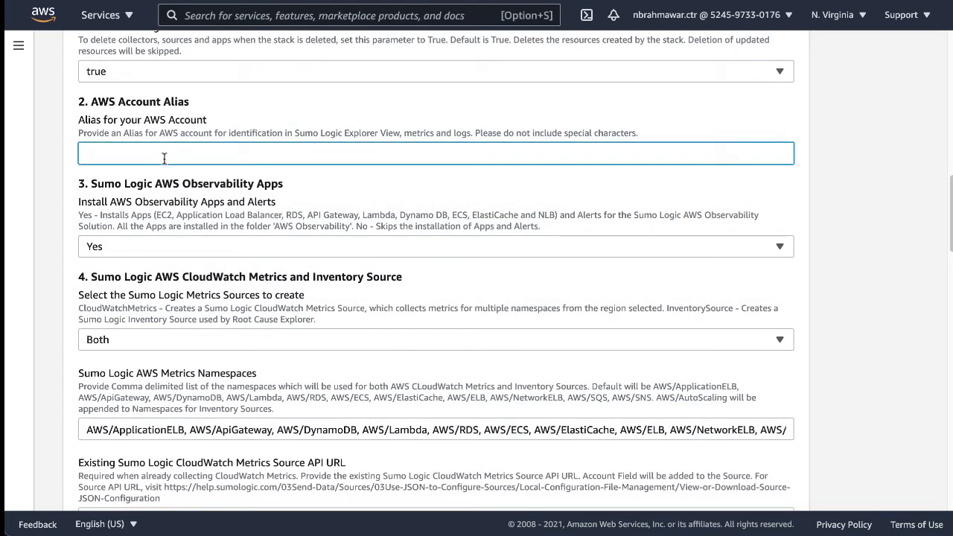
{"action": "type", "text": "test"}
{"action": "left_click", "coordinate": [817, 179]}
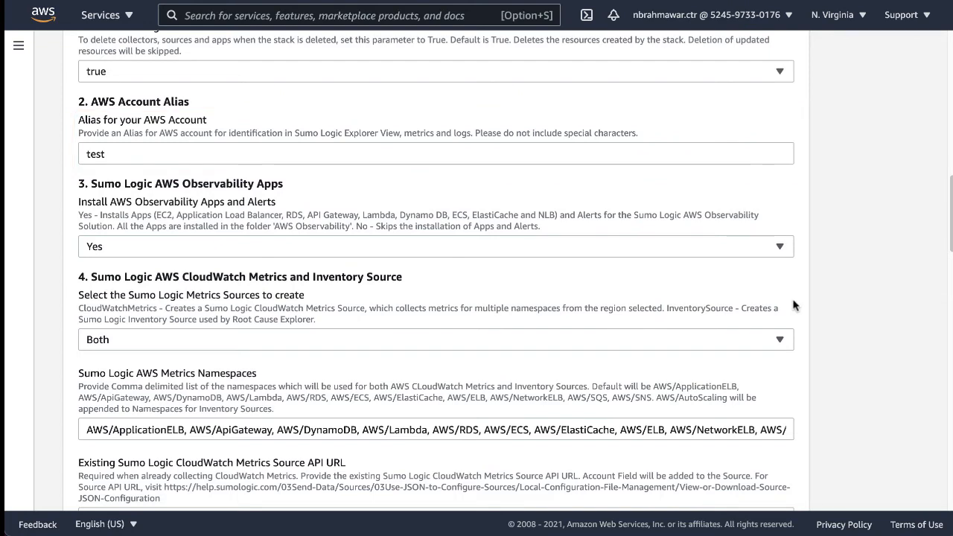
{"action": "left_click", "coordinate": [779, 248]}
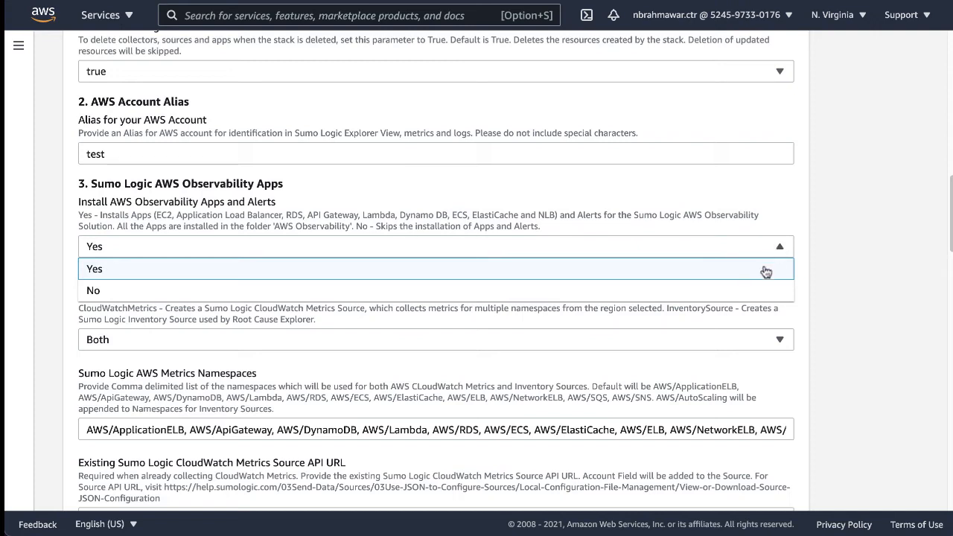
{"action": "left_click", "coordinate": [765, 273]}
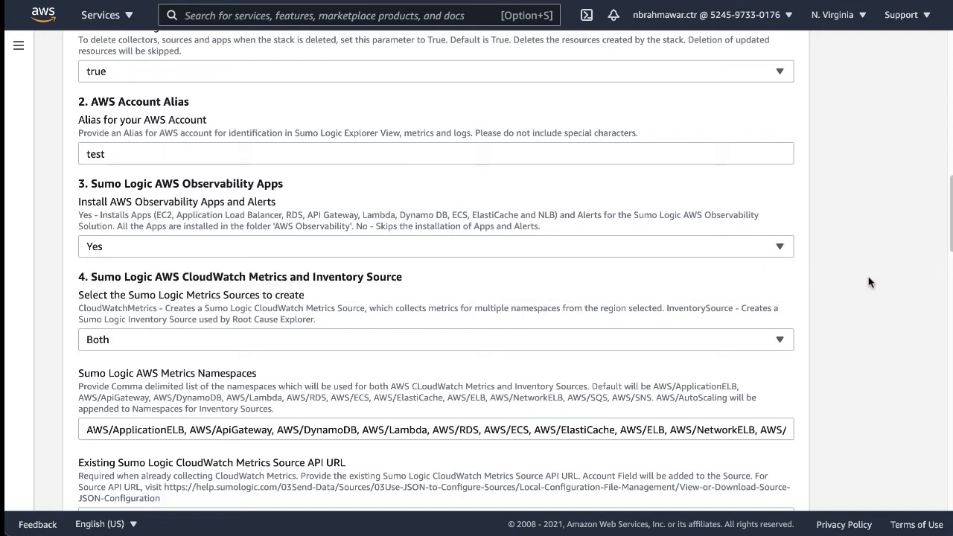
Set the Sumo Logic Metrics Sources to create to None in the CloudWatch Metrics and Inventory Source section
{"action": "scroll", "coordinate": [869, 282], "scroll_direction": "down", "scroll_amount": 2}
{"action": "scroll", "coordinate": [868, 282], "scroll_direction": "down", "scroll_amount": 3}
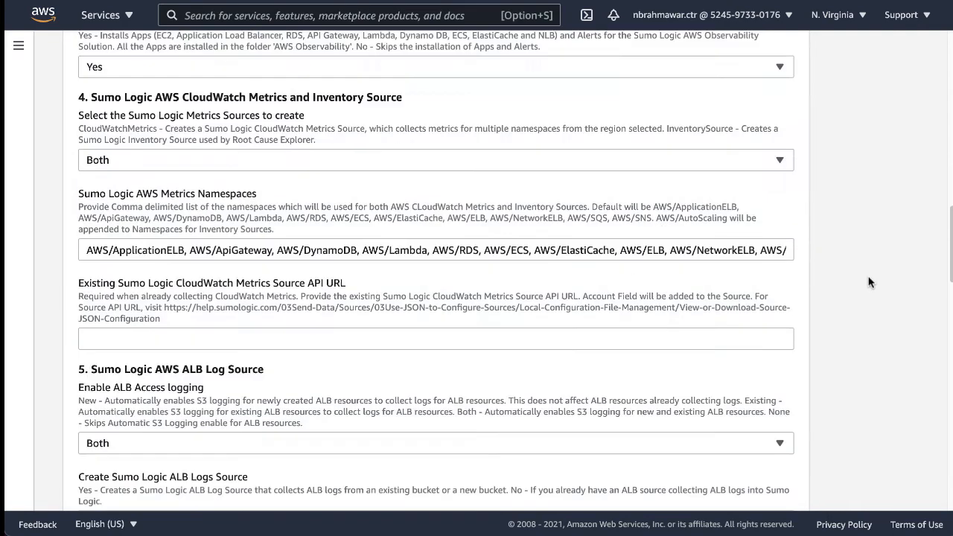
{"action": "scroll", "coordinate": [868, 281], "scroll_direction": "down", "scroll_amount": 1}
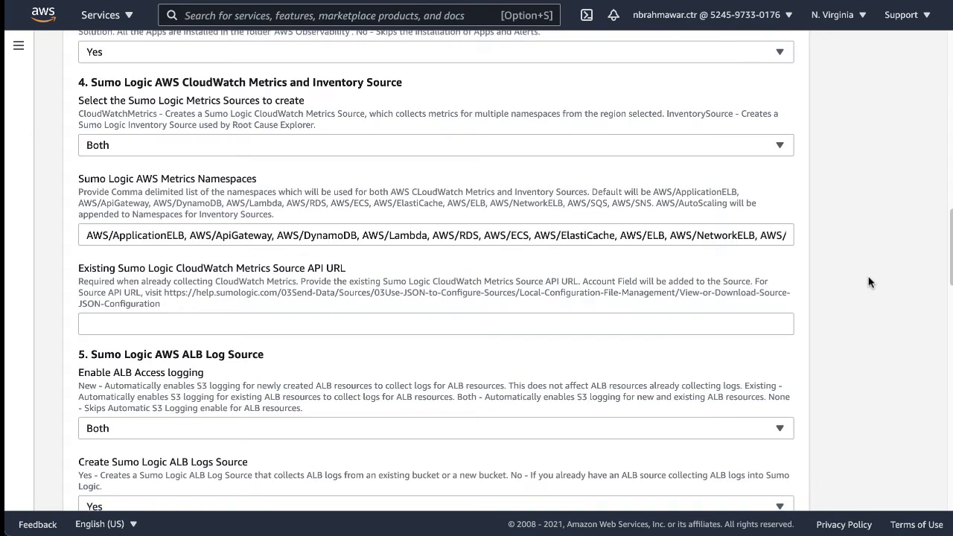
{"action": "scroll", "coordinate": [868, 282], "scroll_direction": "down", "scroll_amount": 1}
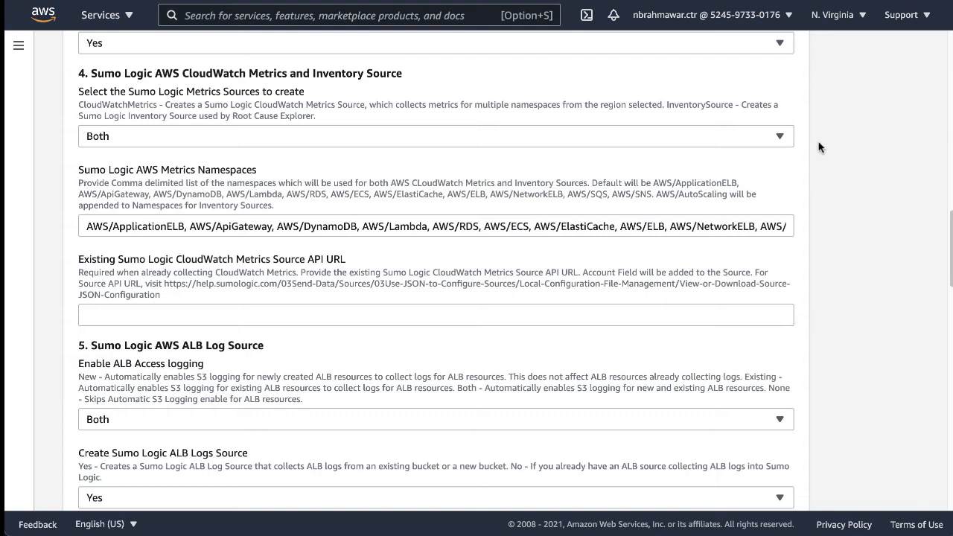
{"action": "left_click", "coordinate": [780, 138]}
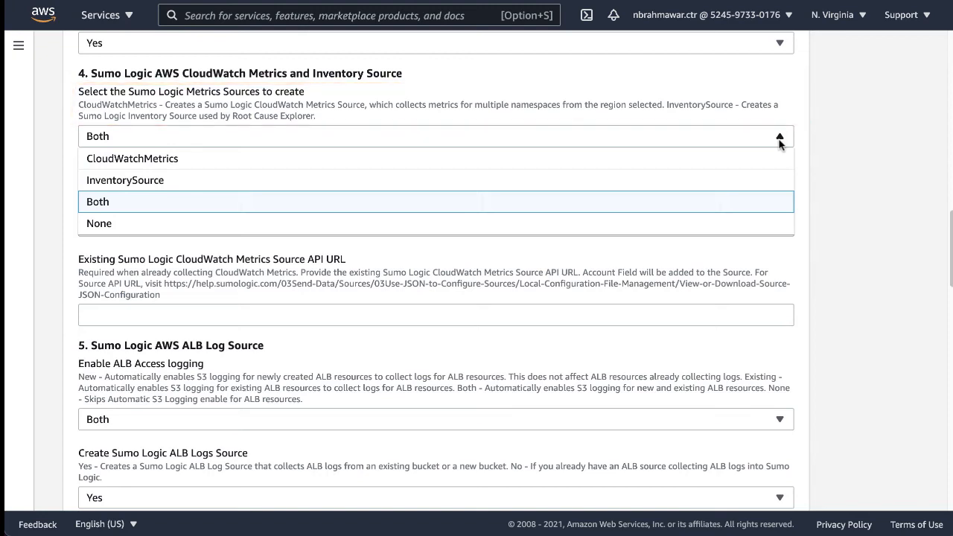
{"action": "left_click", "coordinate": [286, 224]}
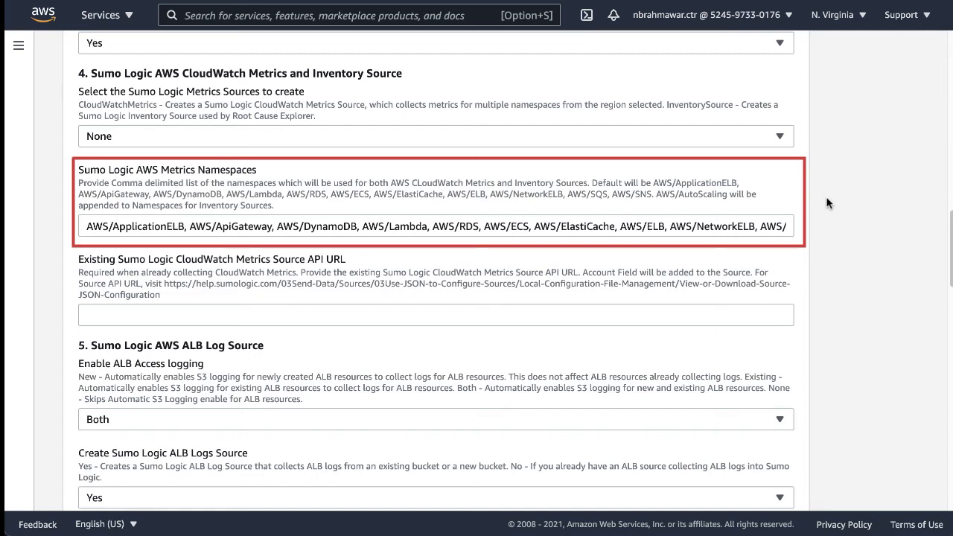
Switch to Sumo Logic and search its data collection list for "cloudwatch" to find the existing CloudWatch metrics source
{"action": "scroll", "coordinate": [828, 203], "scroll_direction": "down", "scroll_amount": 1}
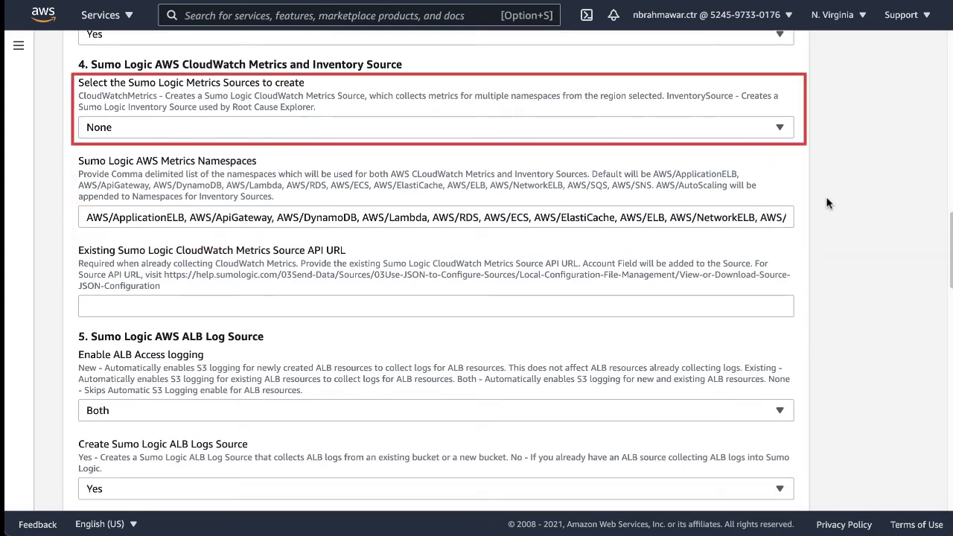
{"action": "left_click", "coordinate": [318, 307]}
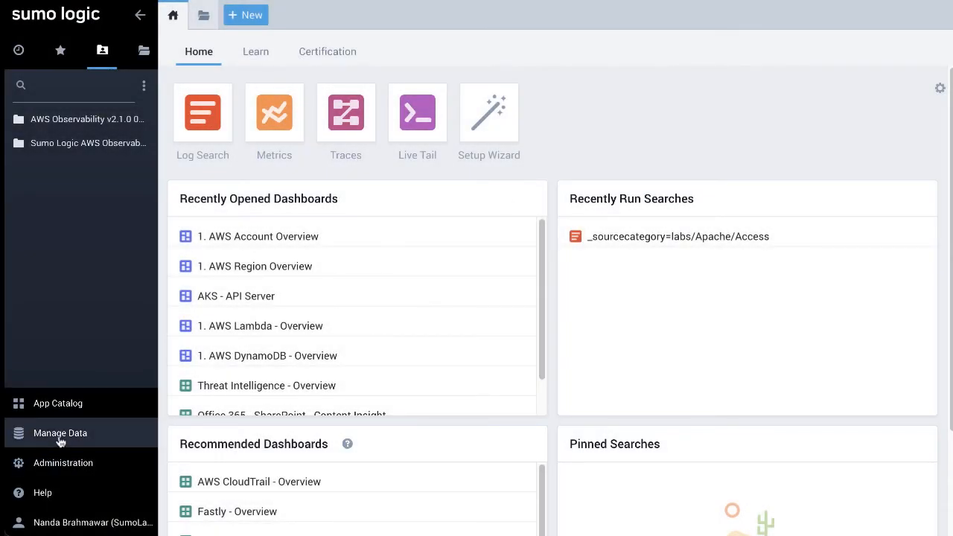
{"action": "left_click", "coordinate": [61, 442]}
{"action": "left_click", "coordinate": [63, 352]}
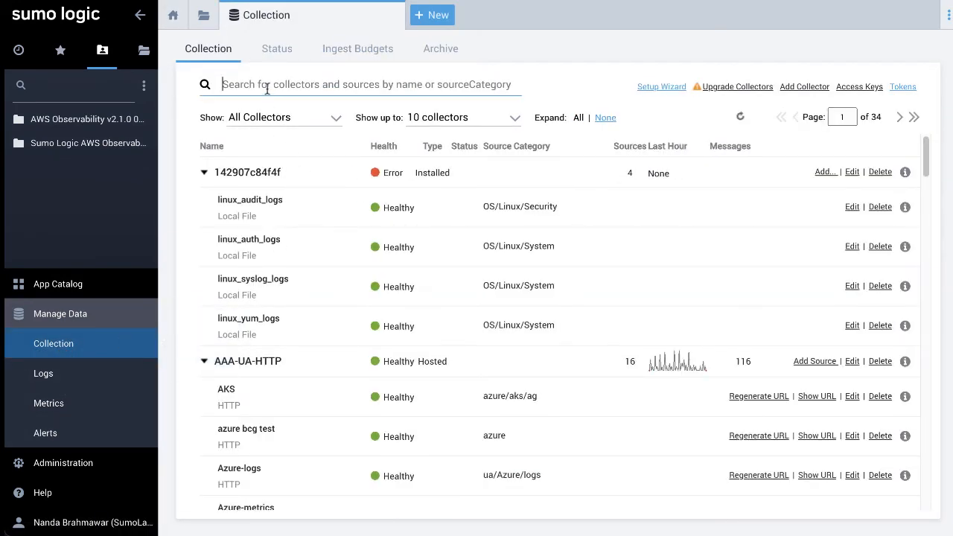
{"action": "type", "text": "cloudwatch"}
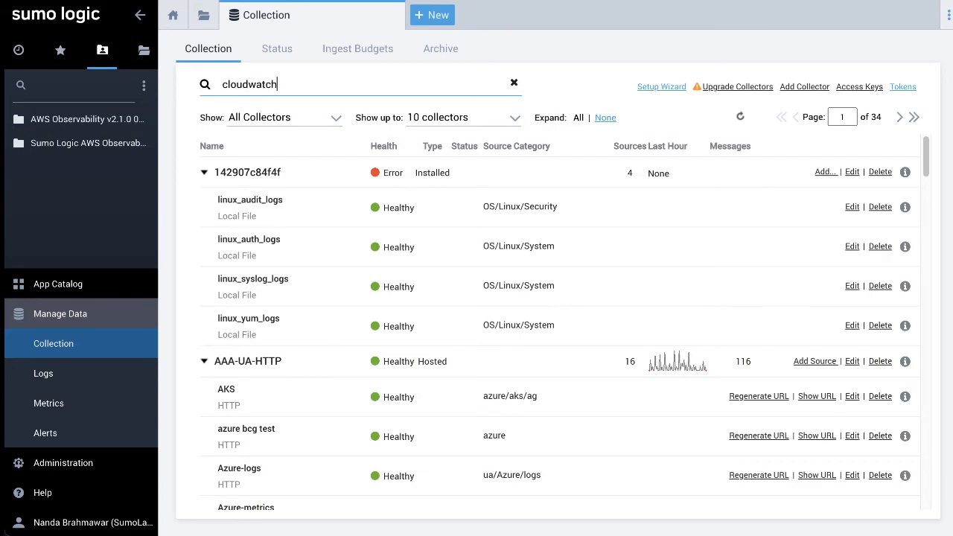
{"action": "key", "text": "Return"}
{"action": "scroll", "coordinate": [357, 272], "scroll_direction": "down", "scroll_amount": 15}
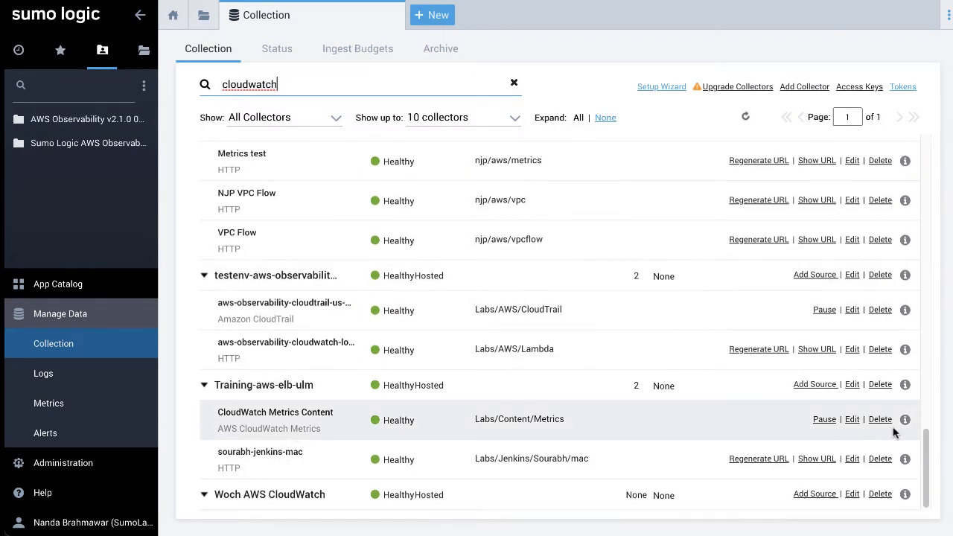
Copy the Source API URL of the CloudWatch Metrics Content source into the stack's Existing Sumo Logic CloudWatch Metrics Source API URL parameter
{"action": "left_click", "coordinate": [906, 420]}
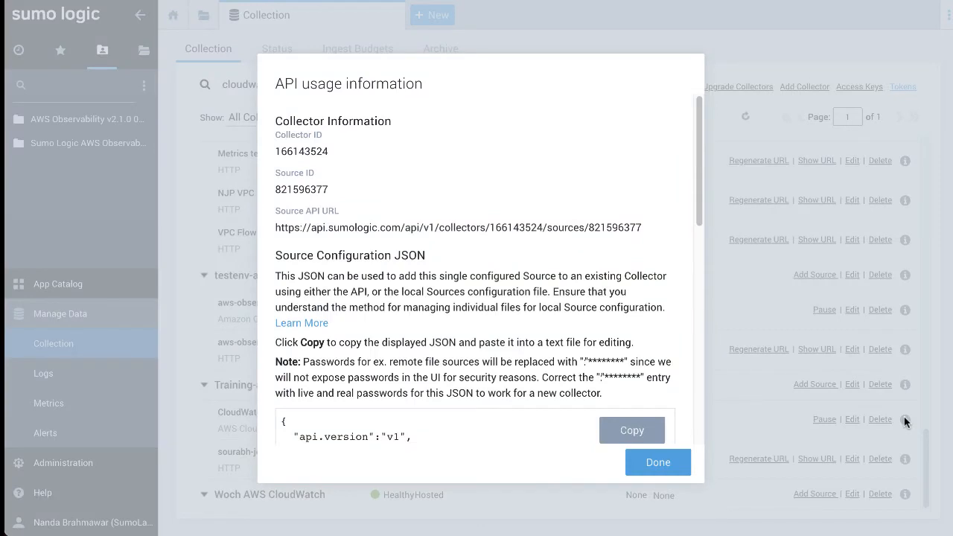
{"action": "left_click_drag", "start_coordinate": [646, 228], "coordinate": [262, 233]}
{"action": "key", "text": "super+c"}
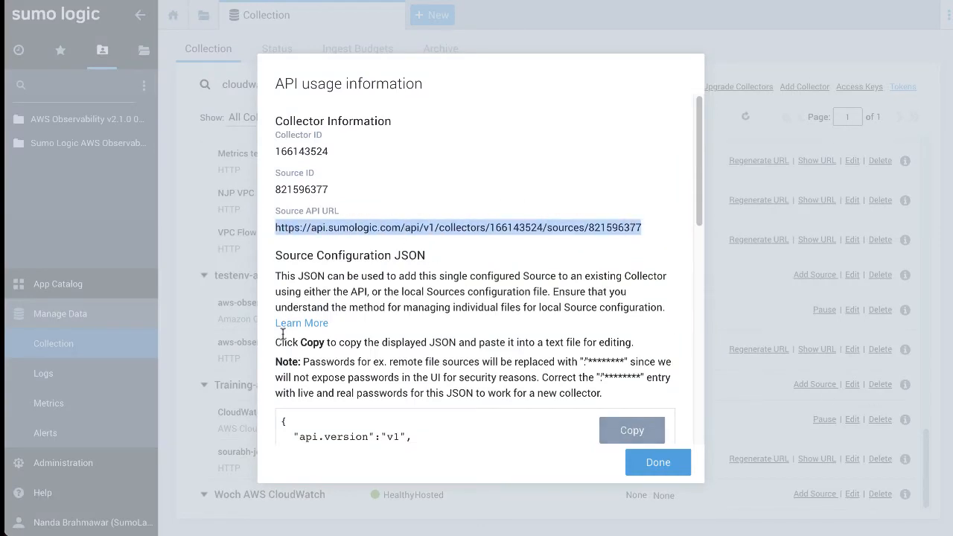
{"action": "left_click", "coordinate": [659, 467]}
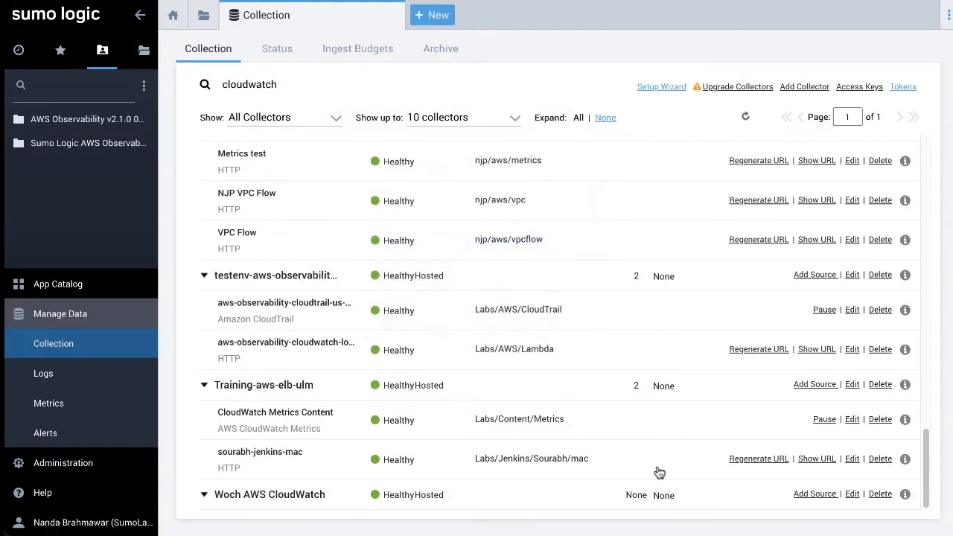
{"action": "left_click", "coordinate": [216, 2]}
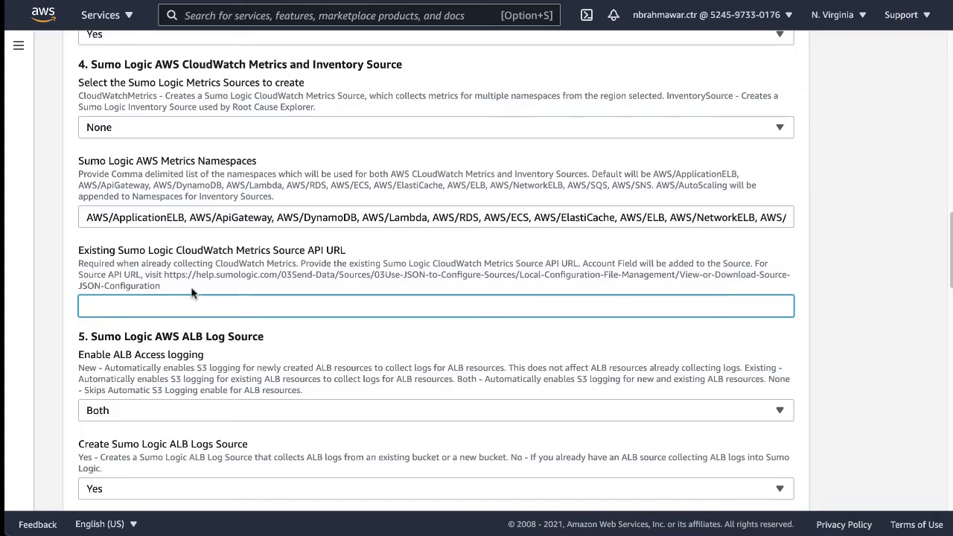
{"action": "key", "text": "super+v"}
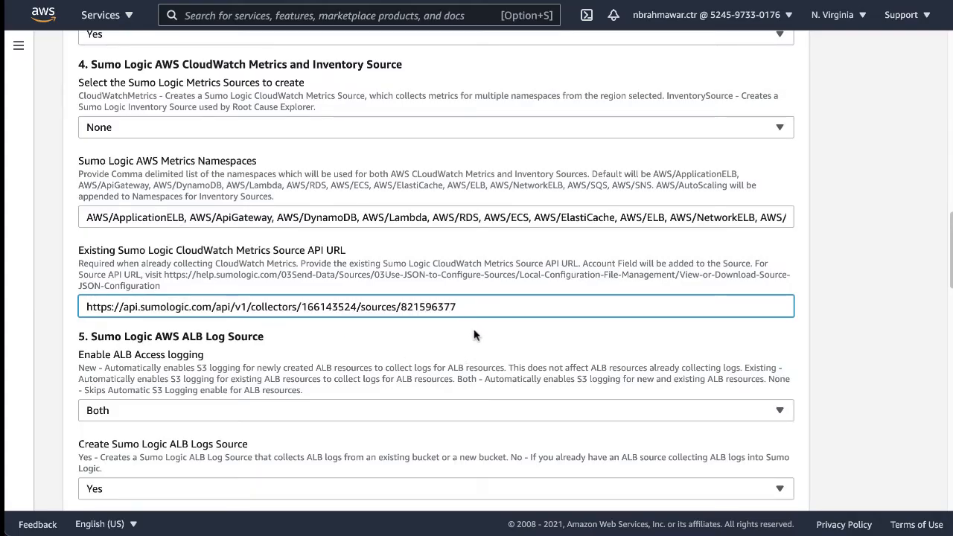
{"action": "left_click", "coordinate": [858, 341]}
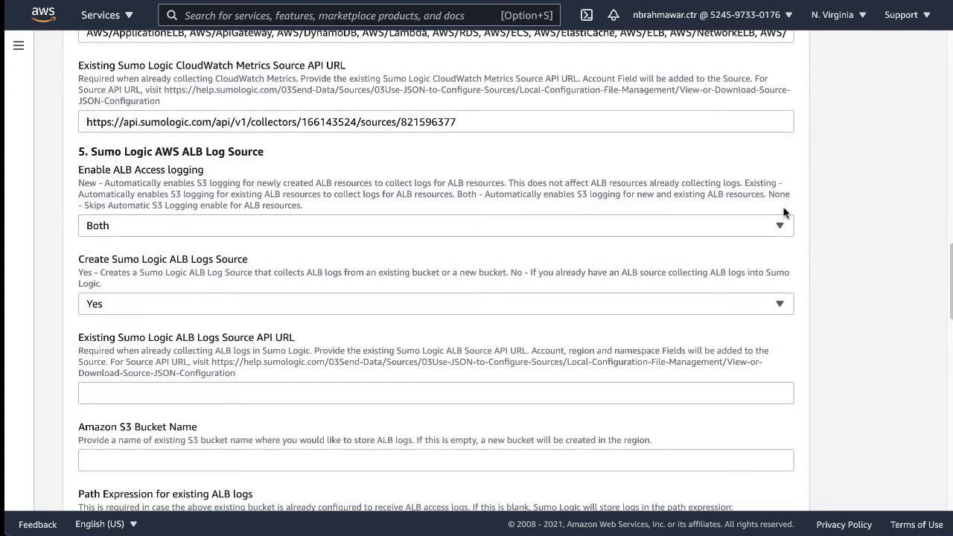
Keep ALB Access logging at Both and set Create Sumo Logic ALB Logs Source to No
{"action": "left_click", "coordinate": [779, 227]}
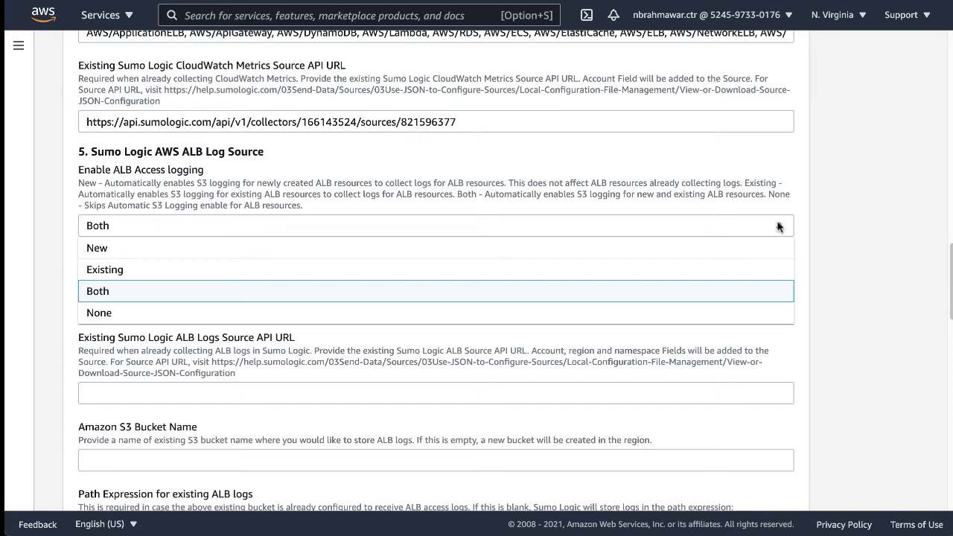
{"action": "left_click", "coordinate": [778, 226]}
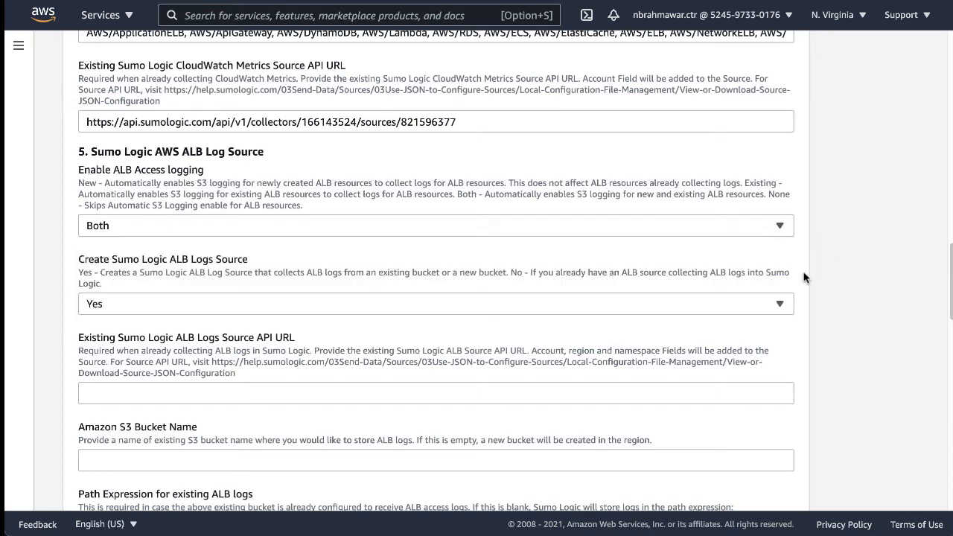
{"action": "scroll", "coordinate": [807, 278], "scroll_direction": "down", "scroll_amount": 3}
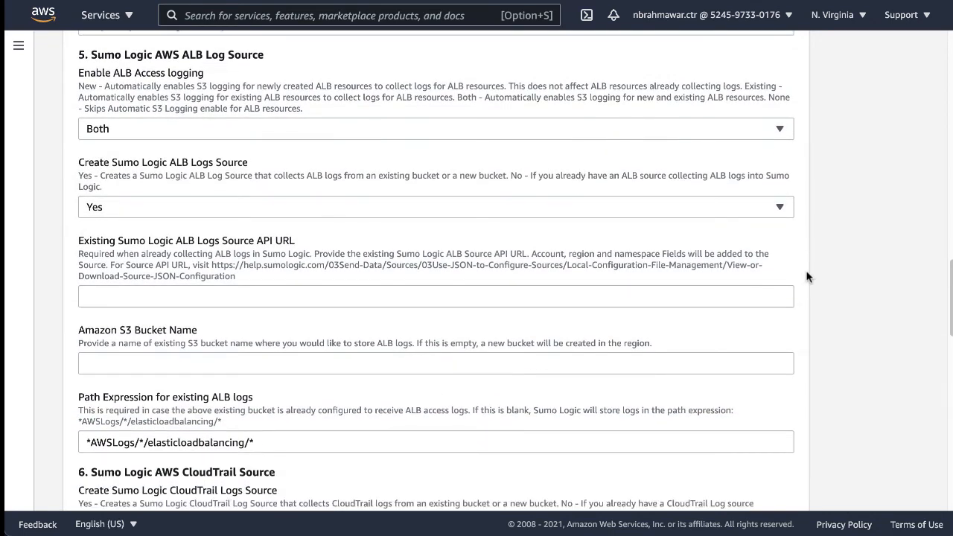
{"action": "left_click", "coordinate": [780, 209]}
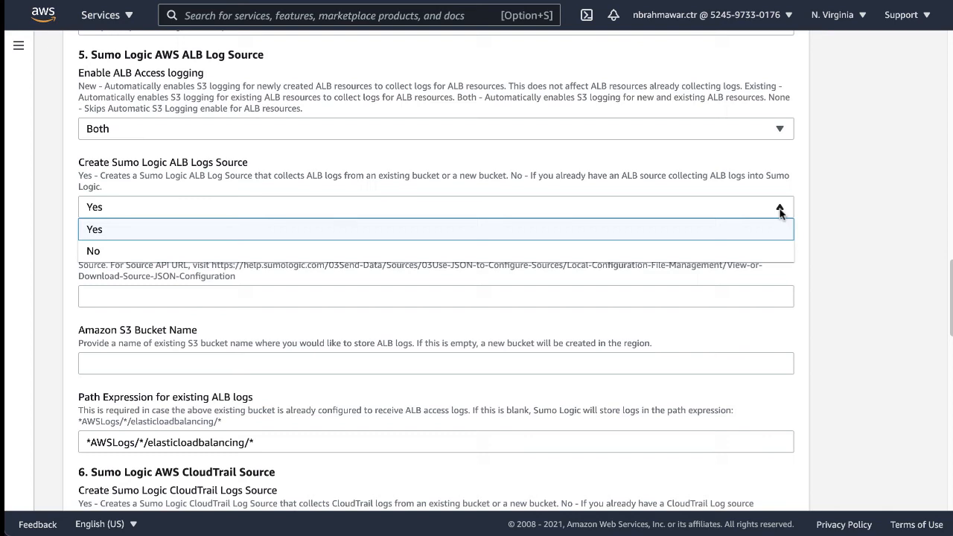
{"action": "left_click", "coordinate": [549, 251]}
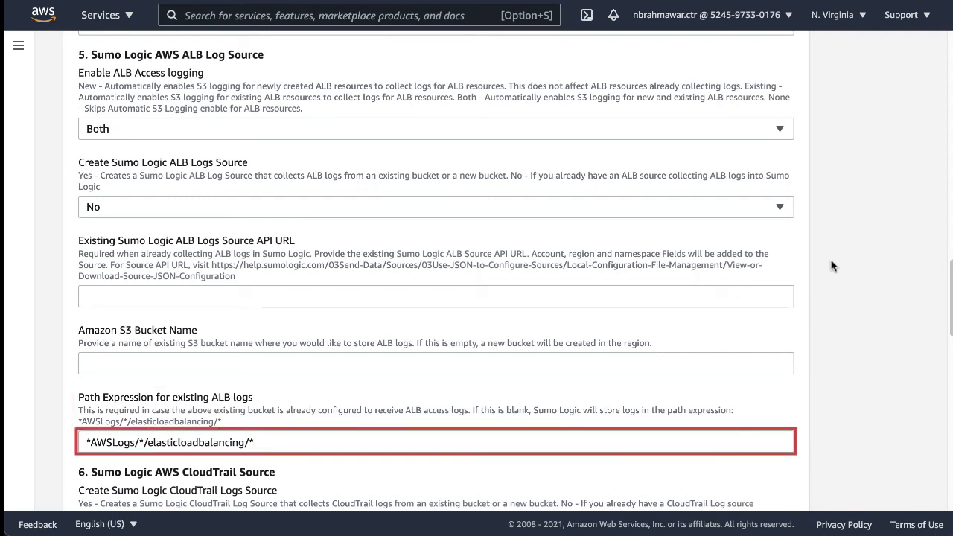
Keep the remaining source defaults, acknowledge the custom-named IAM resources and CAPABILITY_AUTO_EXPAND, and create the stack
{"action": "scroll", "coordinate": [833, 265], "scroll_direction": "down", "scroll_amount": 2}
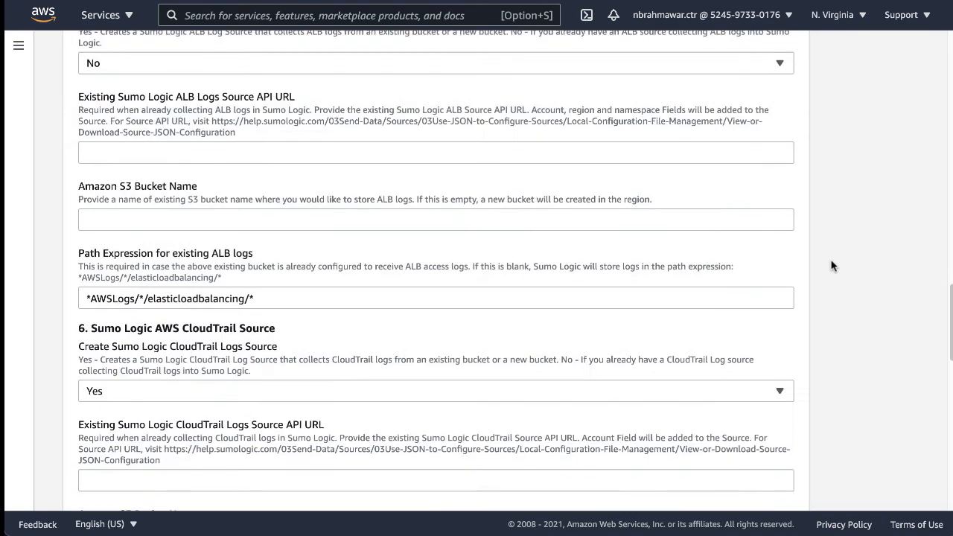
{"action": "scroll", "coordinate": [819, 280], "scroll_direction": "down", "scroll_amount": 3}
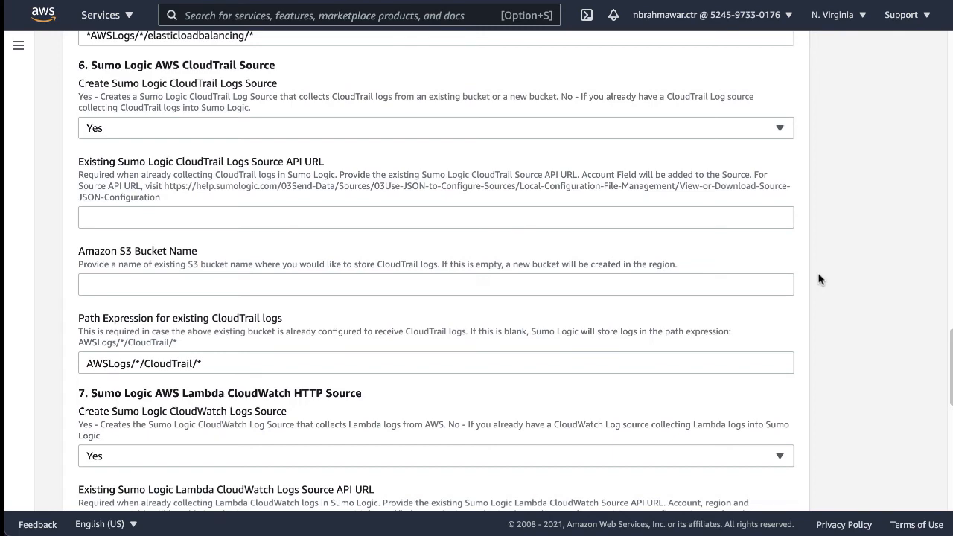
{"action": "scroll", "coordinate": [819, 280], "scroll_direction": "down", "scroll_amount": 3}
{"action": "scroll", "coordinate": [819, 279], "scroll_direction": "down", "scroll_amount": 2}
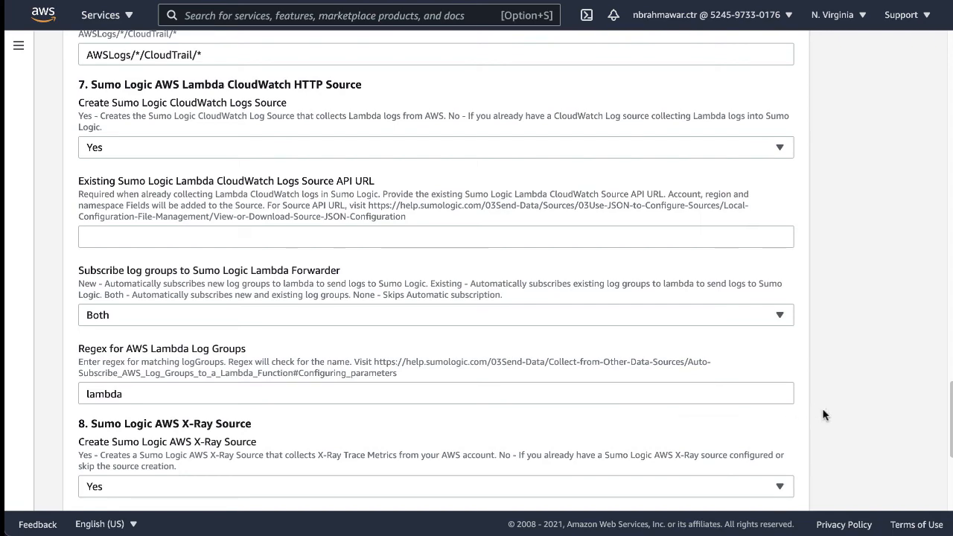
{"action": "scroll", "coordinate": [824, 415], "scroll_direction": "down", "scroll_amount": 2}
{"action": "scroll", "coordinate": [824, 415], "scroll_direction": "down", "scroll_amount": 3}
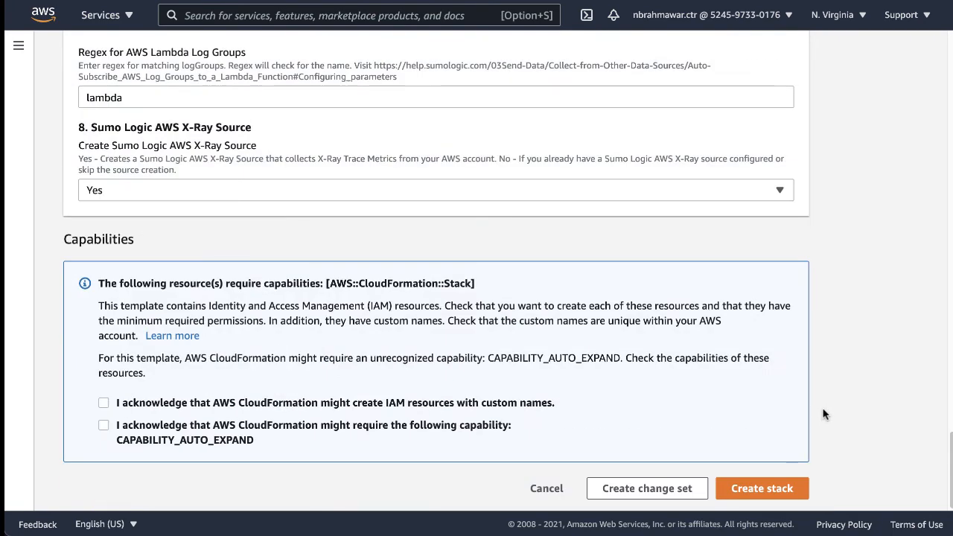
{"action": "left_click", "coordinate": [103, 425]}
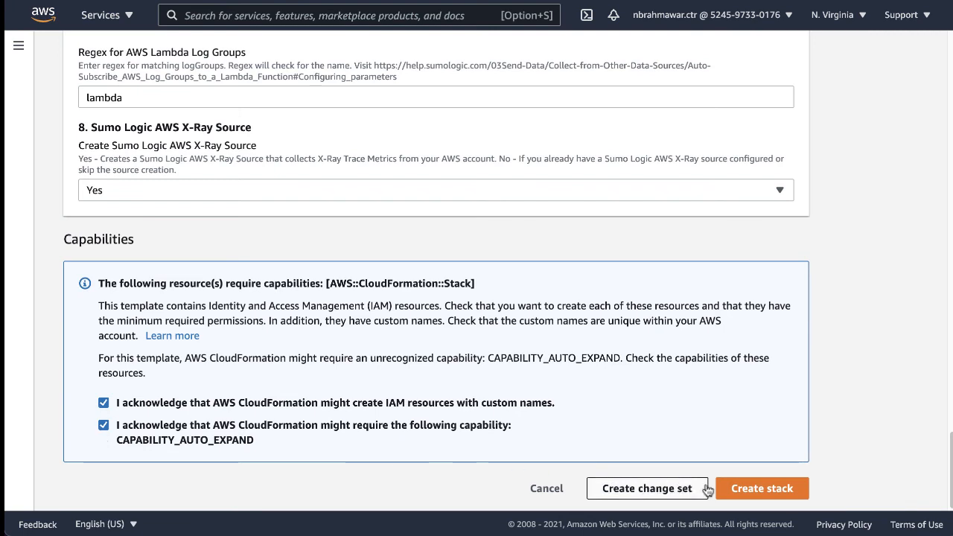
{"action": "left_click", "coordinate": [743, 489]}
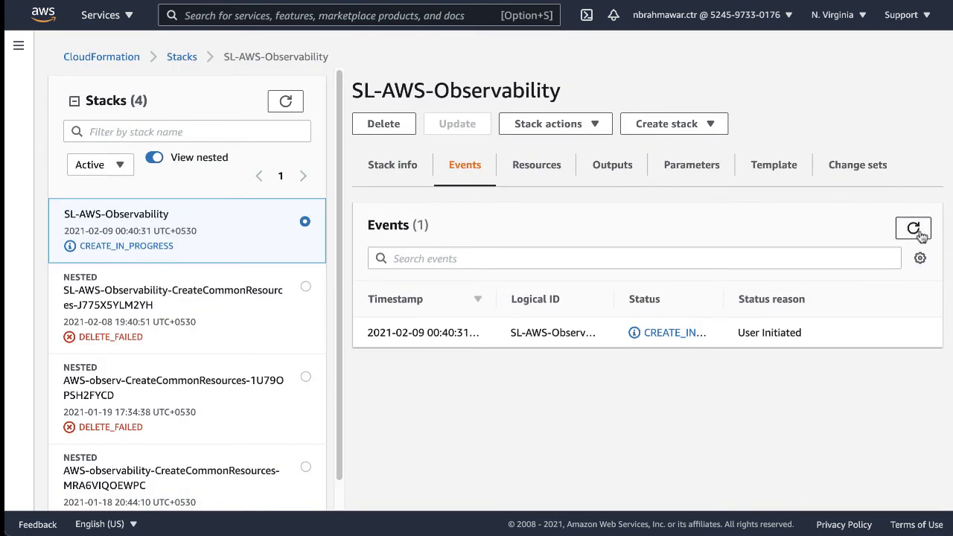
Refresh the SL-AWS-Observability stack's events repeatedly to follow the creation progress
{"action": "left_click", "coordinate": [915, 230]}
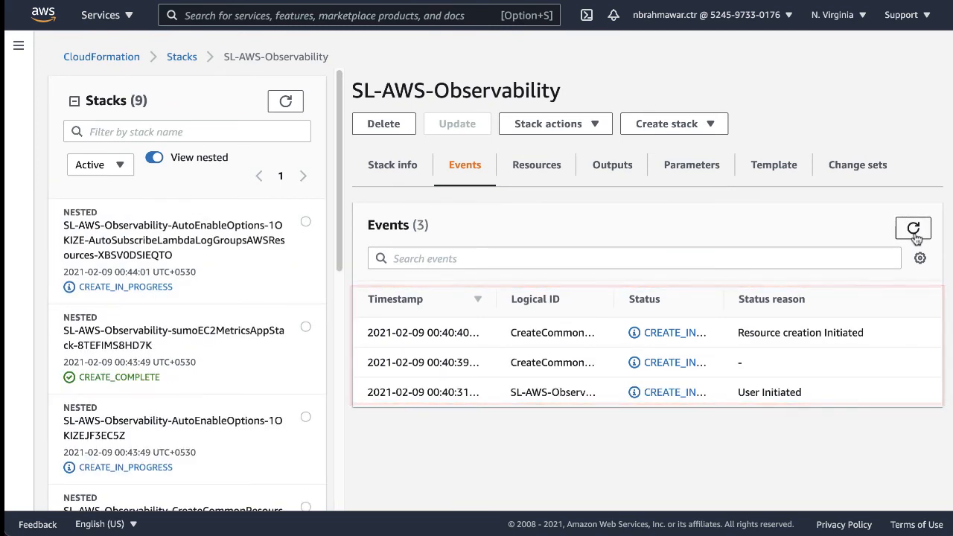
{"action": "left_click", "coordinate": [914, 231]}
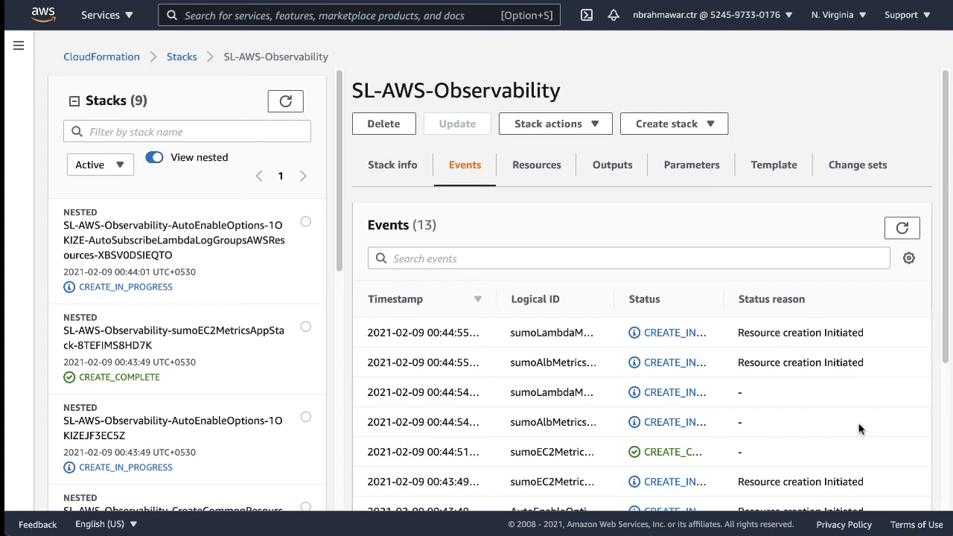
{"action": "left_click", "coordinate": [903, 231]}
{"action": "left_click", "coordinate": [903, 233]}
{"action": "left_click", "coordinate": [903, 231]}
{"action": "left_click", "coordinate": [903, 231]}
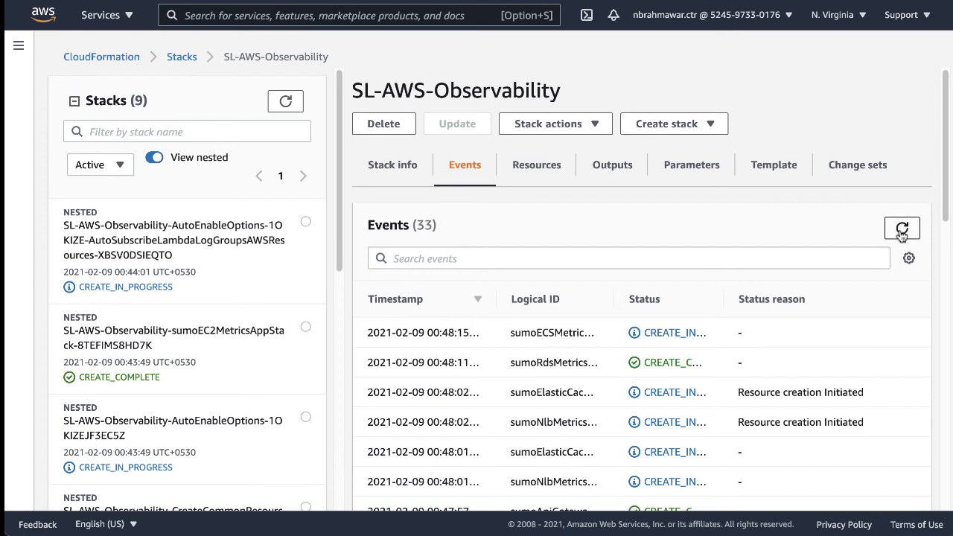
{"action": "left_click", "coordinate": [902, 231]}
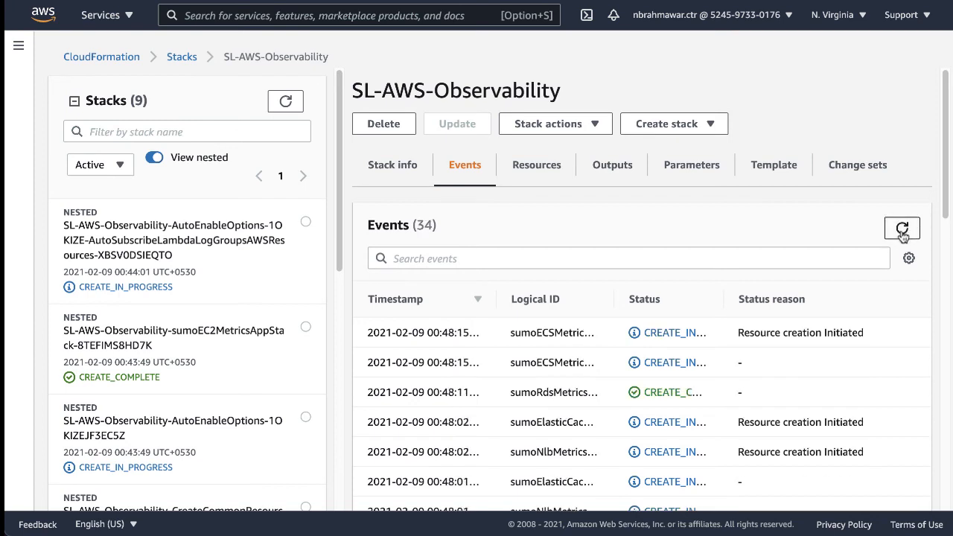
{"action": "left_click", "coordinate": [903, 231]}
{"action": "left_click", "coordinate": [903, 231]}
{"action": "left_click", "coordinate": [902, 230]}
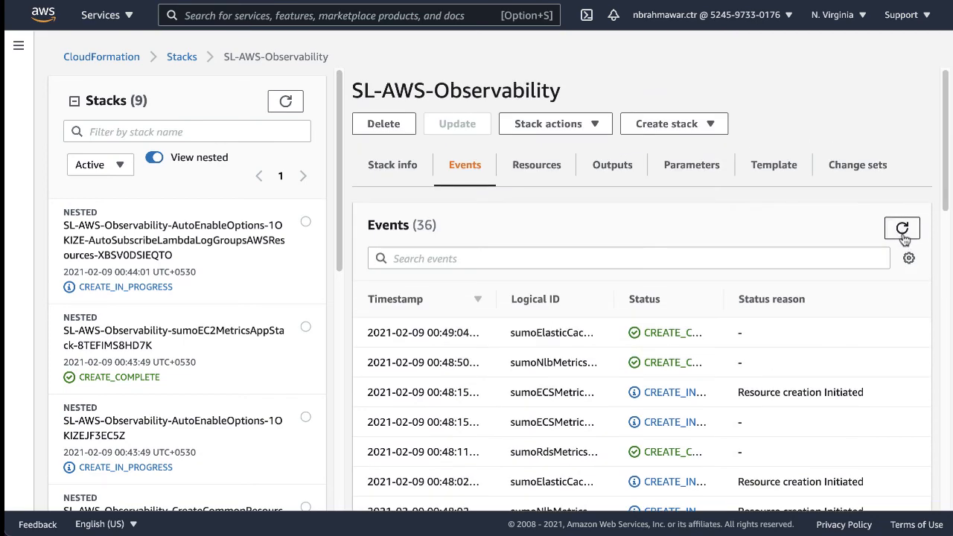
Hide the nested stacks and refresh the events again to check the main stack's creation status
{"action": "left_click", "coordinate": [148, 159]}
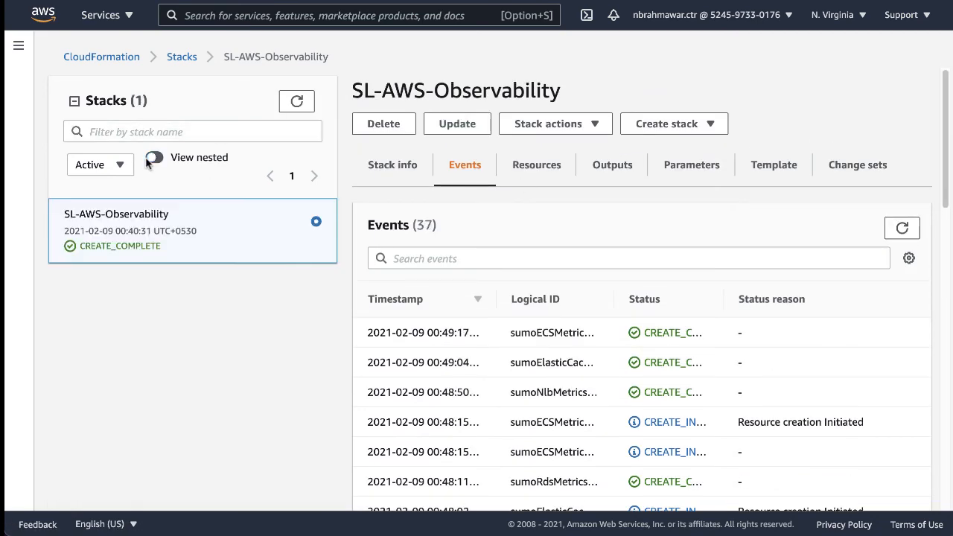
{"action": "left_click", "coordinate": [902, 227]}
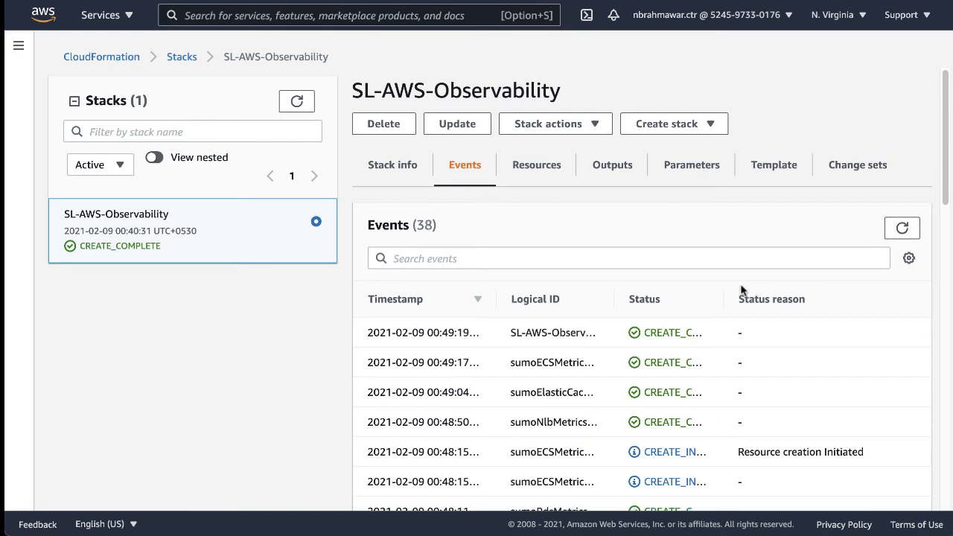
{"action": "left_click_drag", "start_coordinate": [726, 308], "coordinate": [764, 312]}
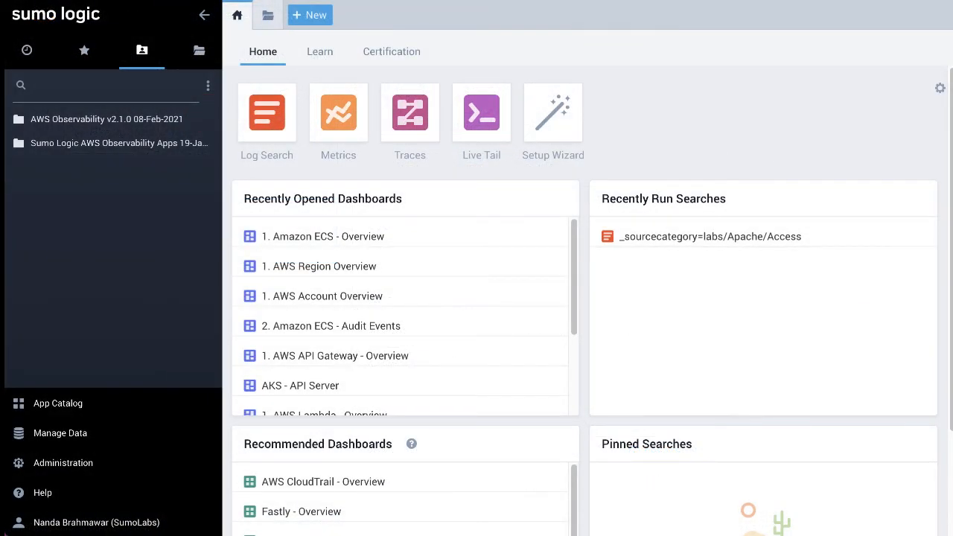
Switch to Sumo Logic and search its data collection list for "aws-observability" to examine the deployed collector and sources
{"action": "left_click", "coordinate": [77, 435]}
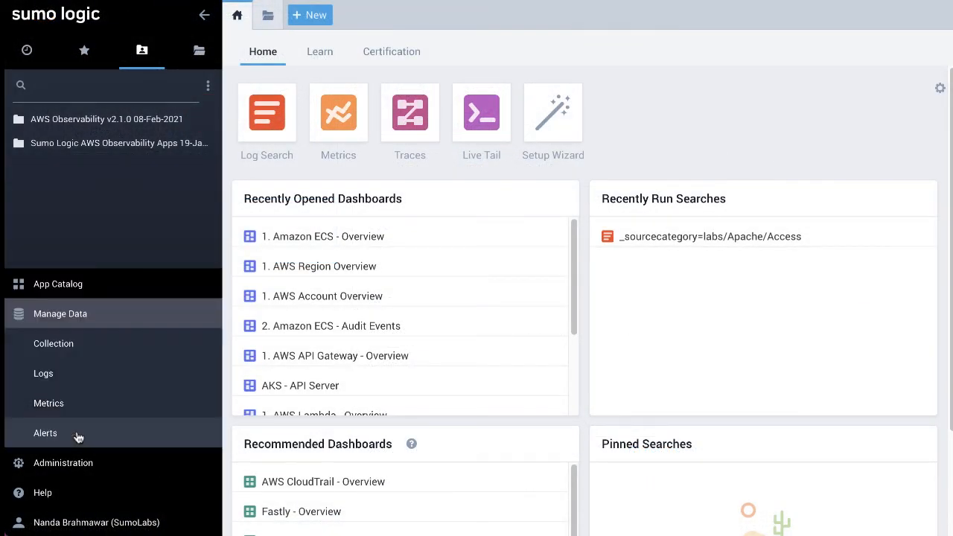
{"action": "left_click", "coordinate": [72, 350]}
{"action": "type", "text": "aws-observ"}
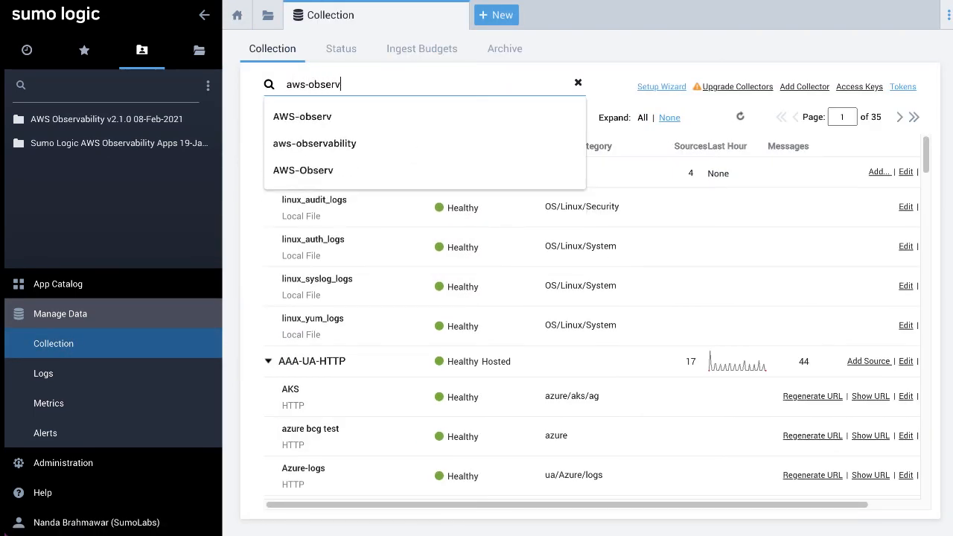
{"action": "type", "text": "ability"}
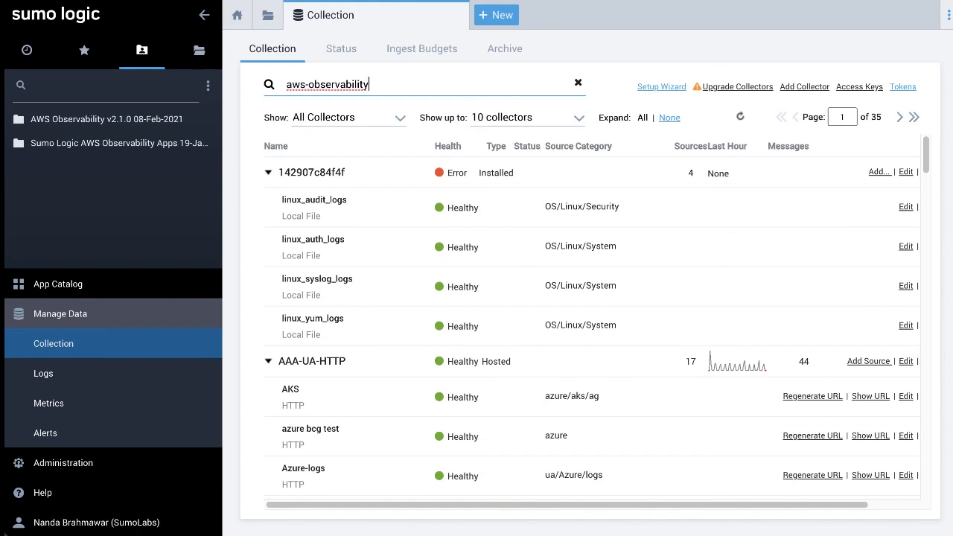
{"action": "key", "text": "Return"}
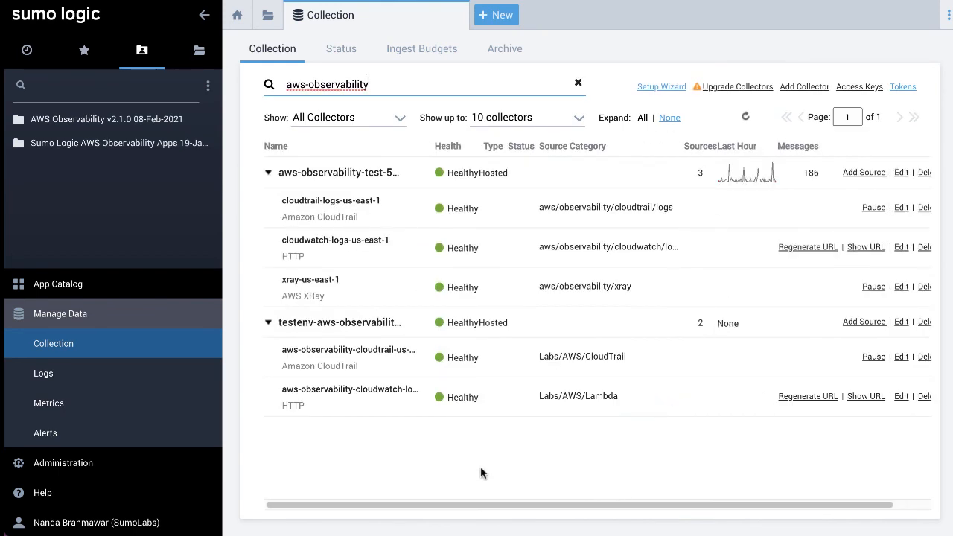
{"action": "left_click", "coordinate": [245, 251]}
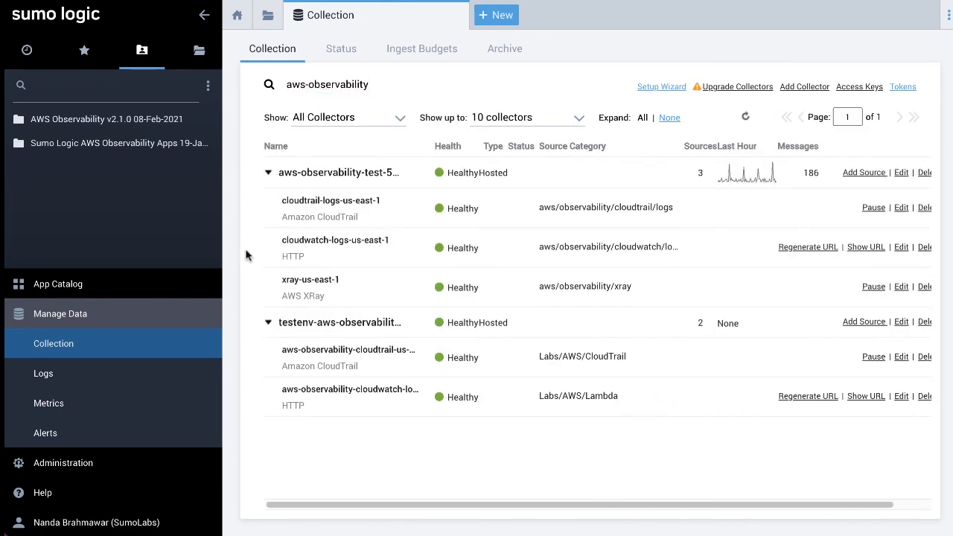
Open the "1. Amazon ECS - Overview" dashboard from the Amazon ECS folder inside AWS Observability v2.1.0 08-Feb-2021
{"action": "left_click", "coordinate": [148, 119]}
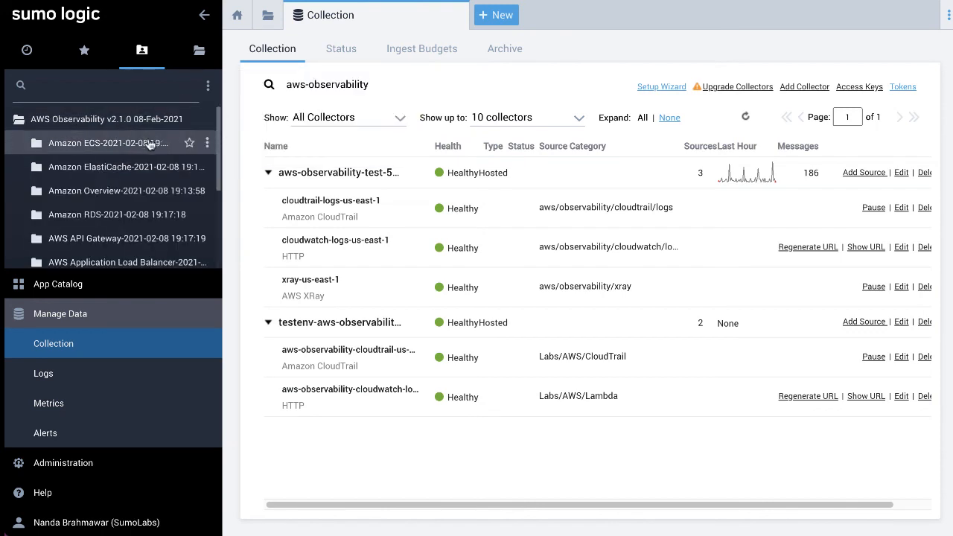
{"action": "left_click", "coordinate": [149, 143]}
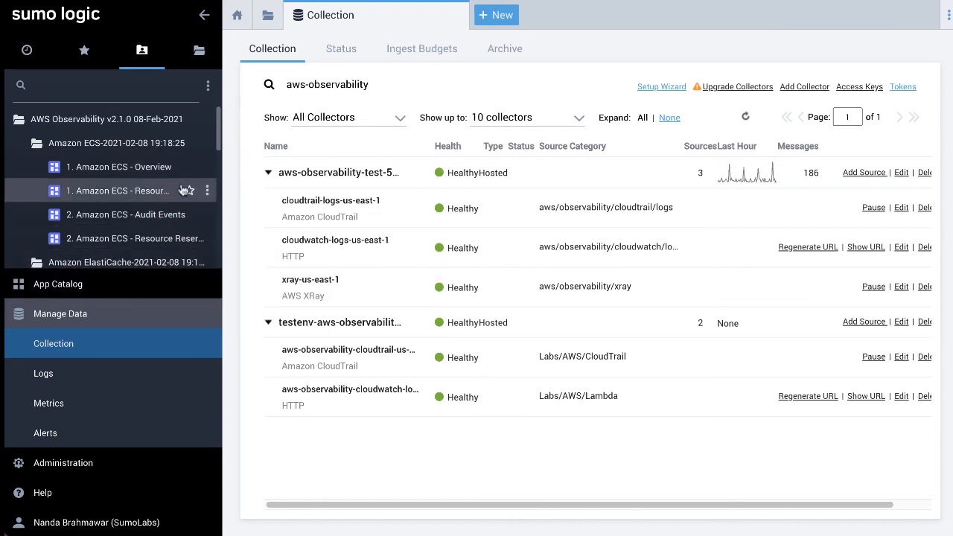
{"action": "left_click", "coordinate": [140, 167]}
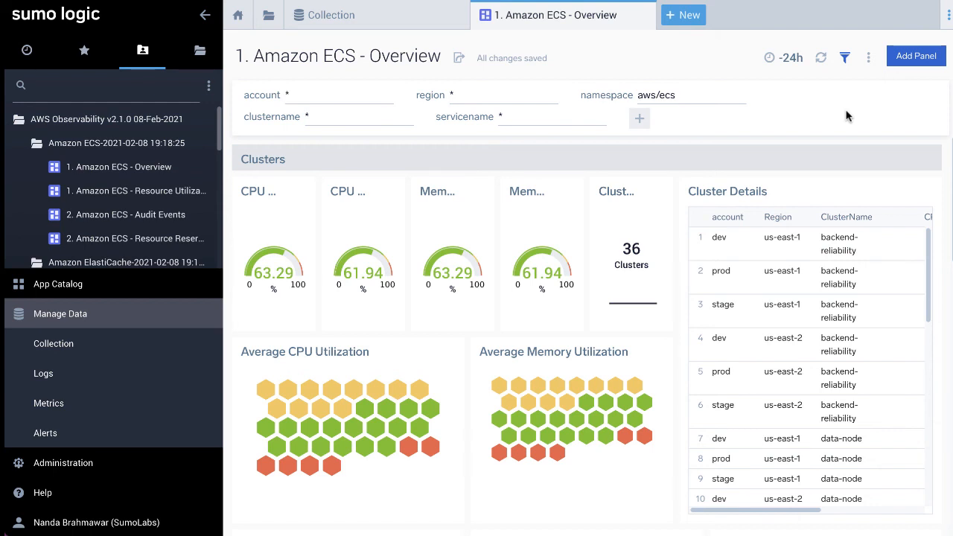
Open a new Explore view and set it to explore by AWS Observability
{"action": "left_click", "coordinate": [685, 15]}
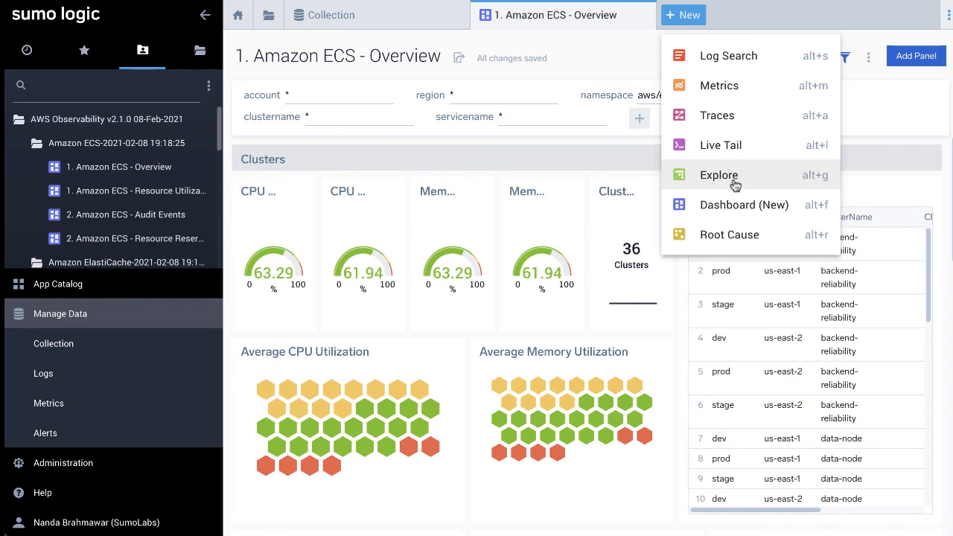
{"action": "left_click", "coordinate": [735, 185]}
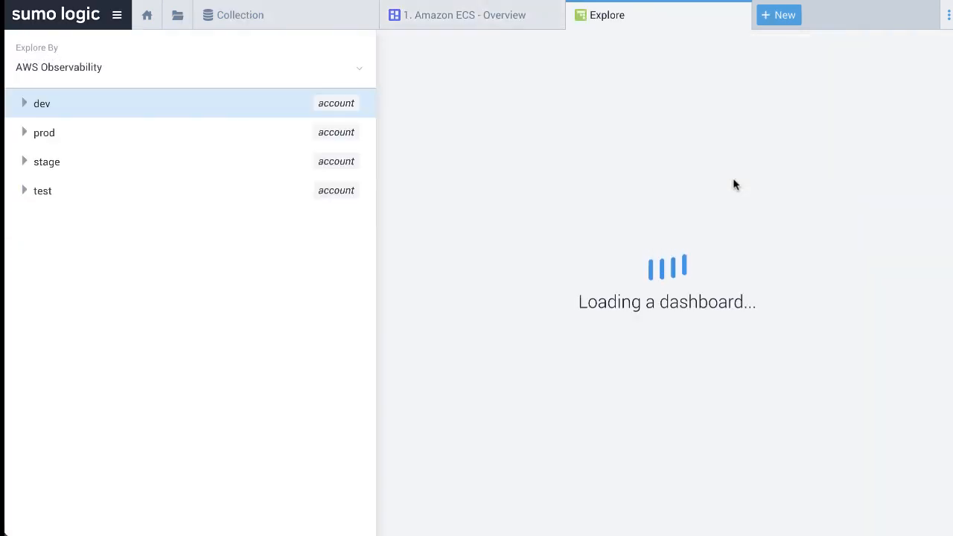
{"action": "left_click", "coordinate": [84, 77]}
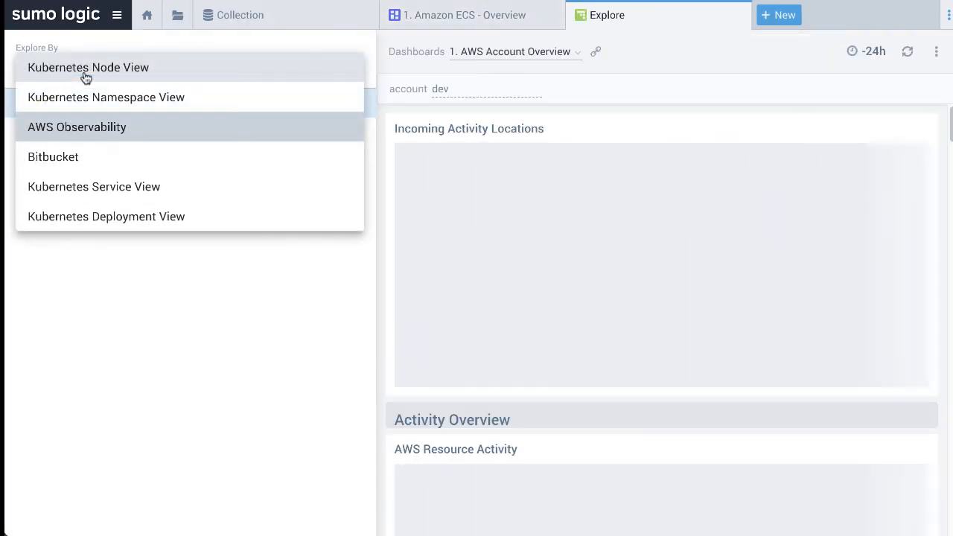
{"action": "left_click", "coordinate": [96, 128]}
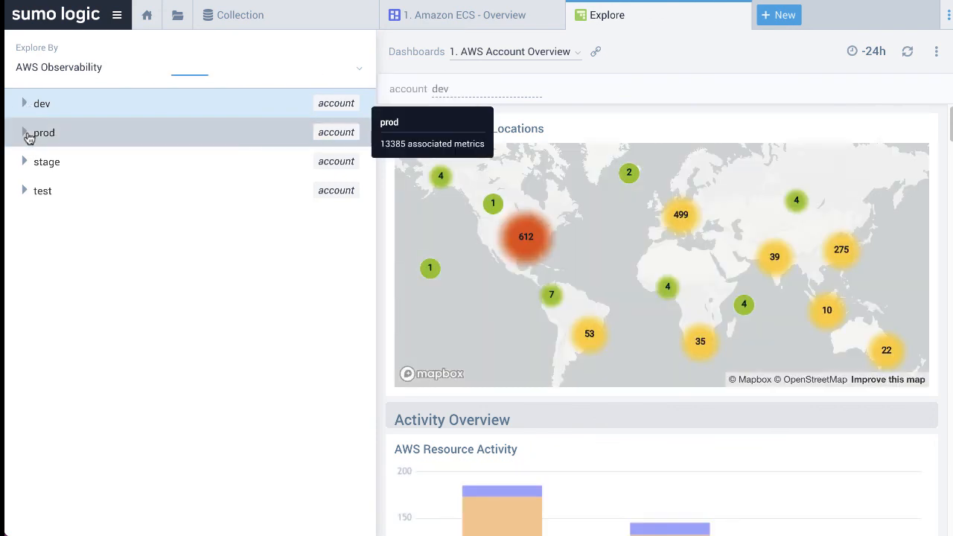
Drill down into the prod account's us-east-1 region and examine its AWS Region Overview dashboard
{"action": "left_click", "coordinate": [26, 134]}
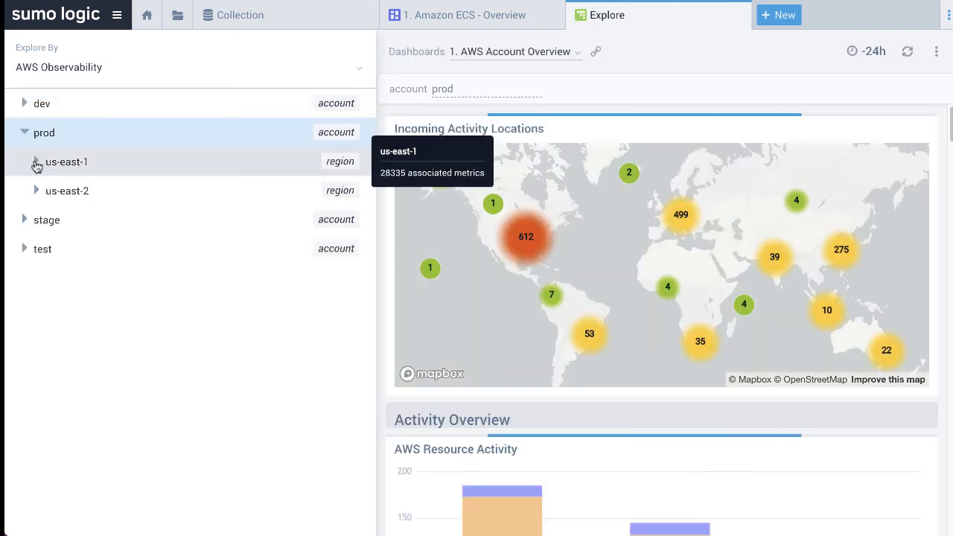
{"action": "left_click", "coordinate": [36, 163]}
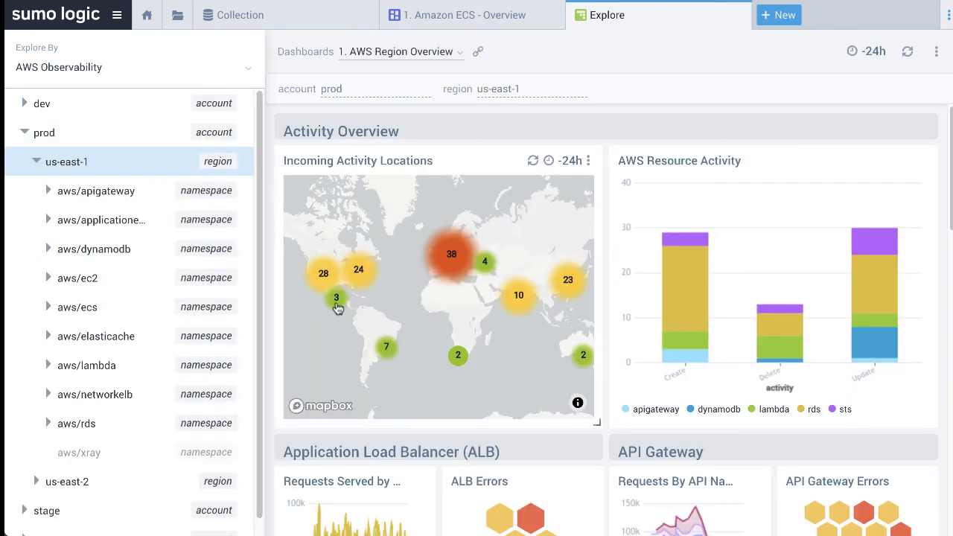
{"action": "scroll", "coordinate": [273, 306], "scroll_direction": "down", "scroll_amount": 5}
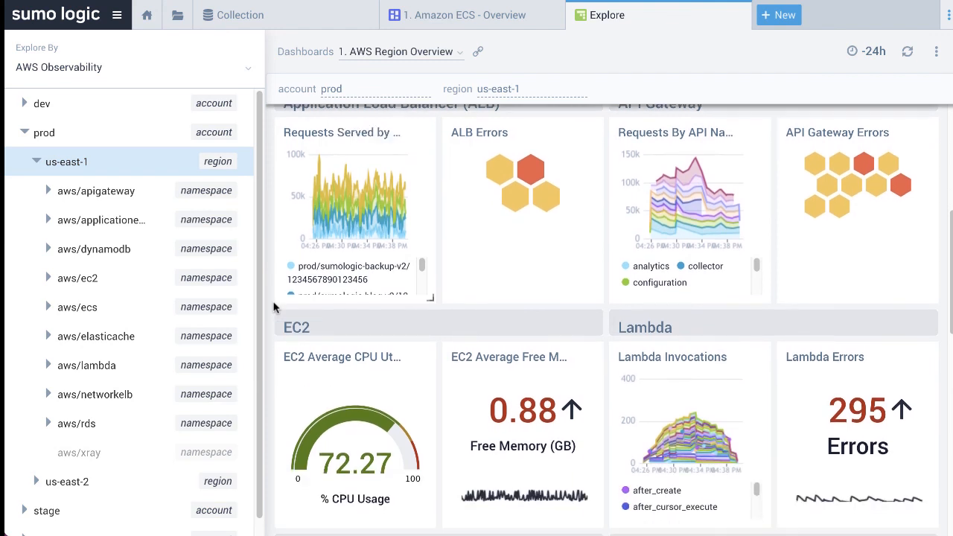